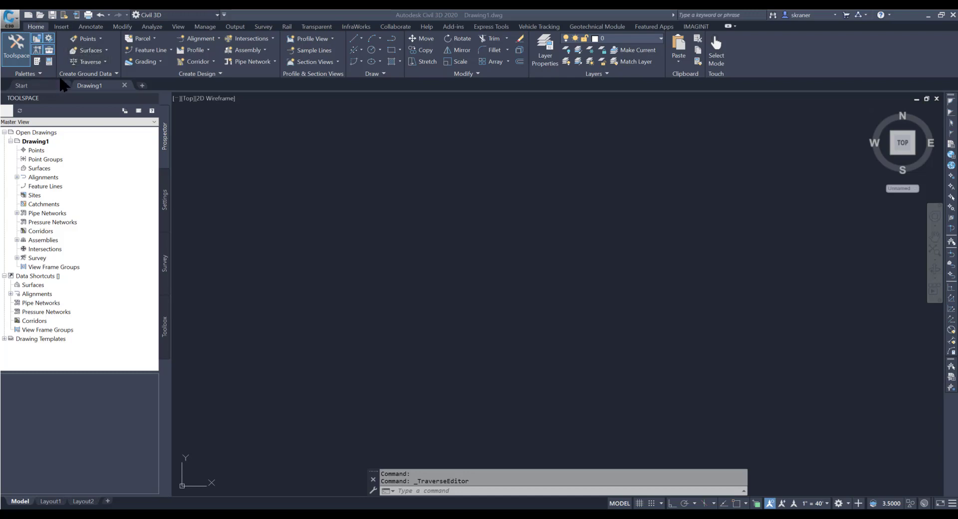
Step: Open the Traverse Editor and review its available draw and zoom options
click(104, 62)
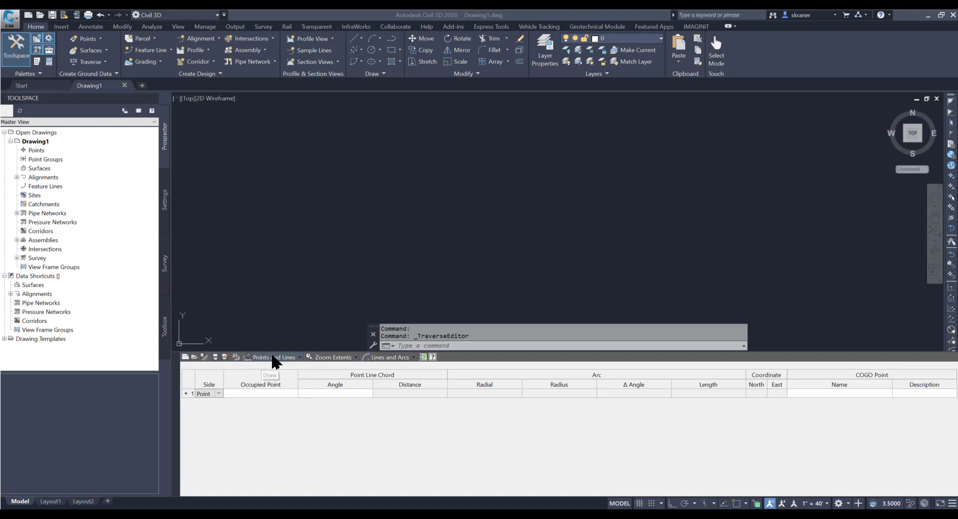
click(300, 357)
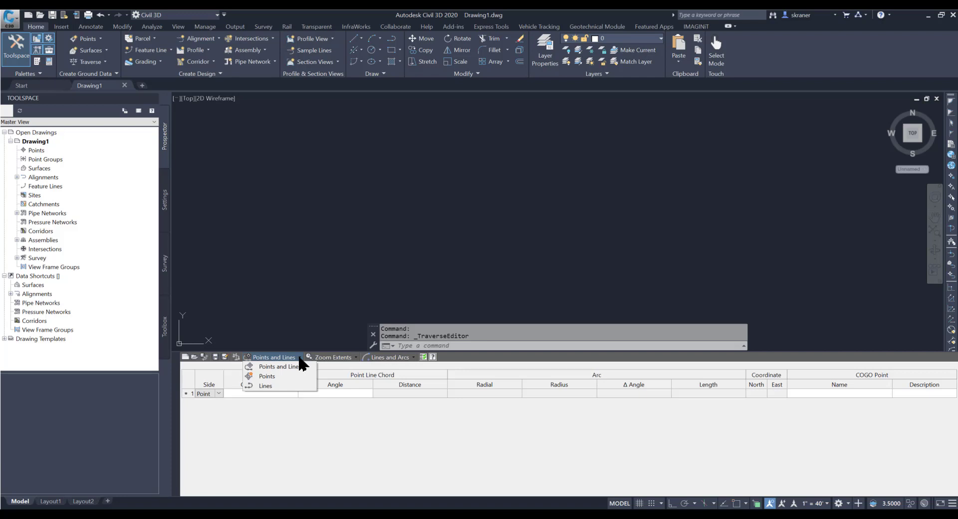
click(300, 359)
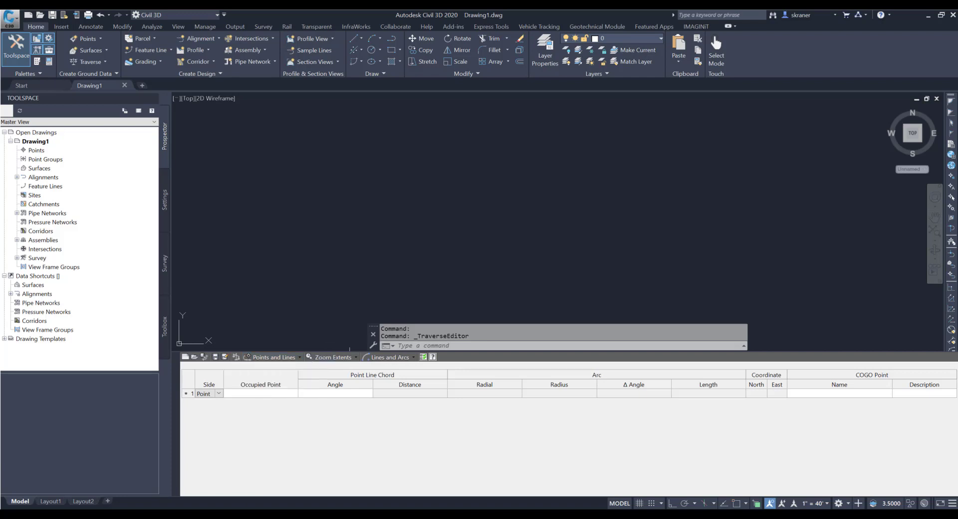
click(356, 357)
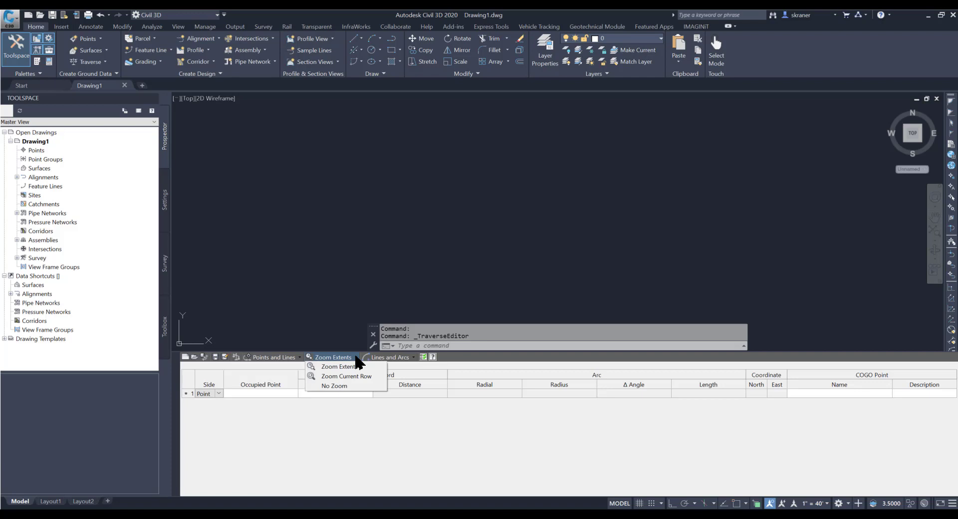
click(357, 358)
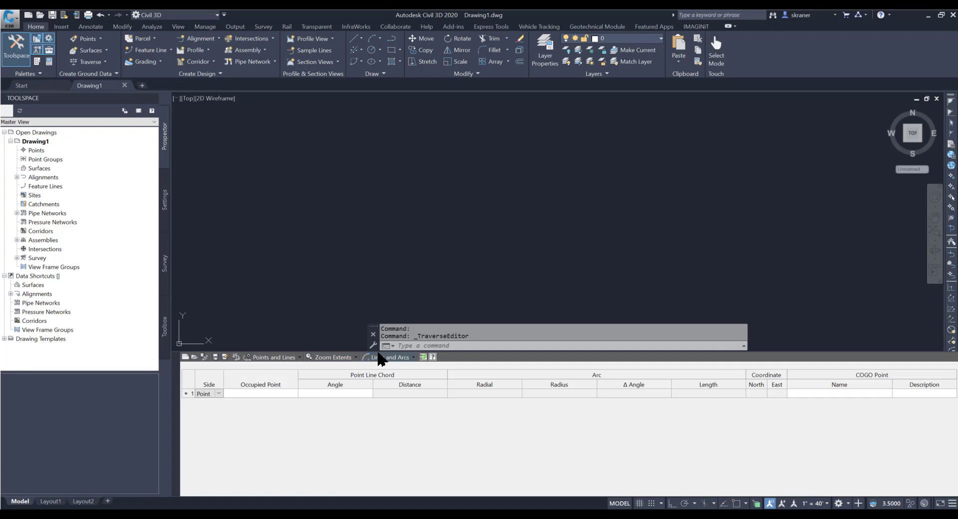
Step: Limit the traverse table to Lines, and restore the Lines and Arcs columns
click(413, 358)
click(393, 366)
click(413, 357)
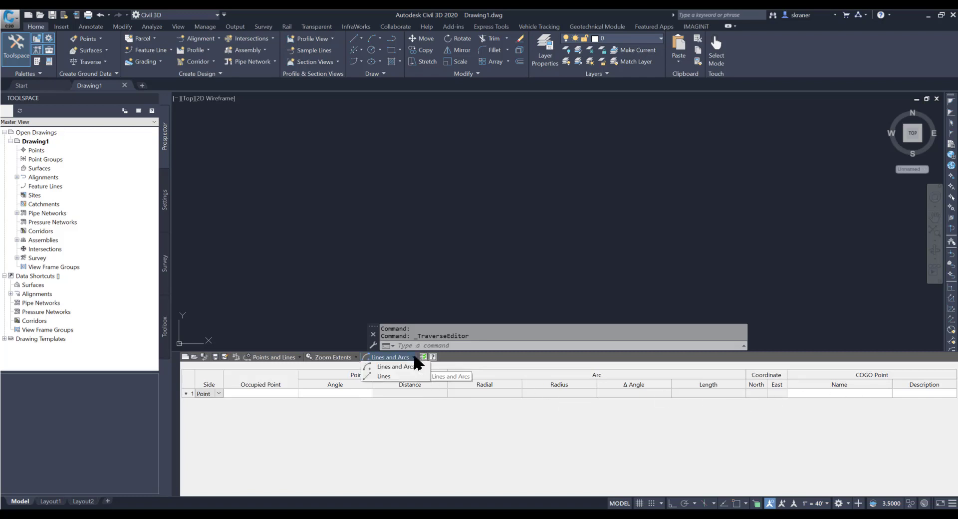
click(384, 376)
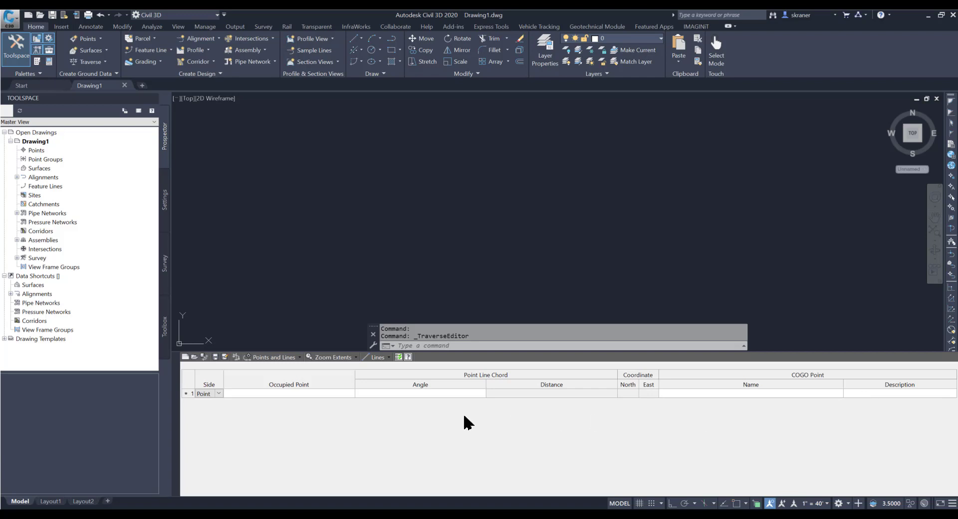
click(389, 357)
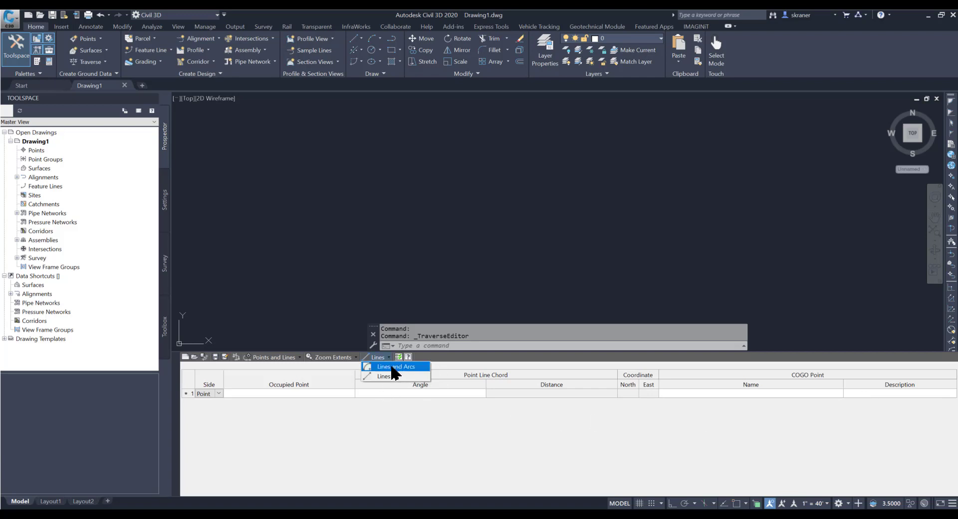
click(394, 366)
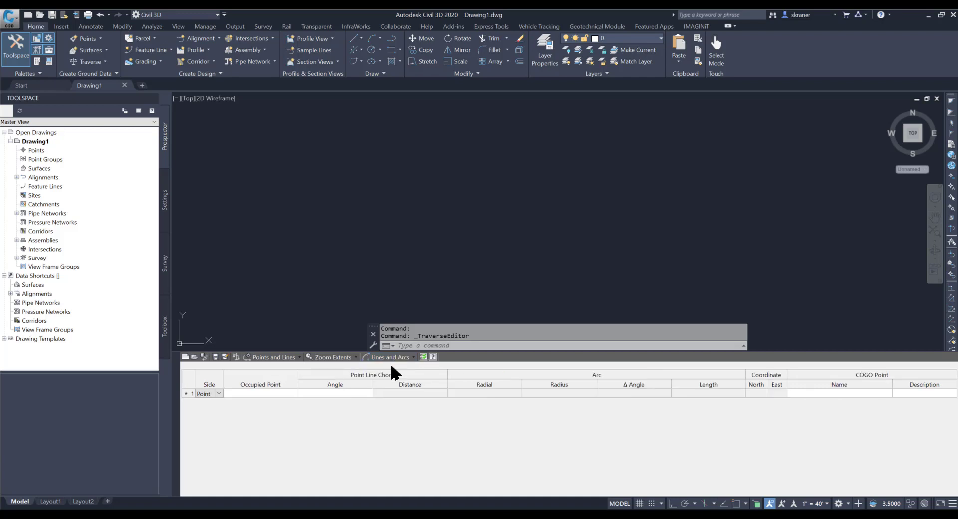
Step: Accept the Traverse Editor settings with Create a COGO point as the resolution for point number or name conflicts
click(423, 356)
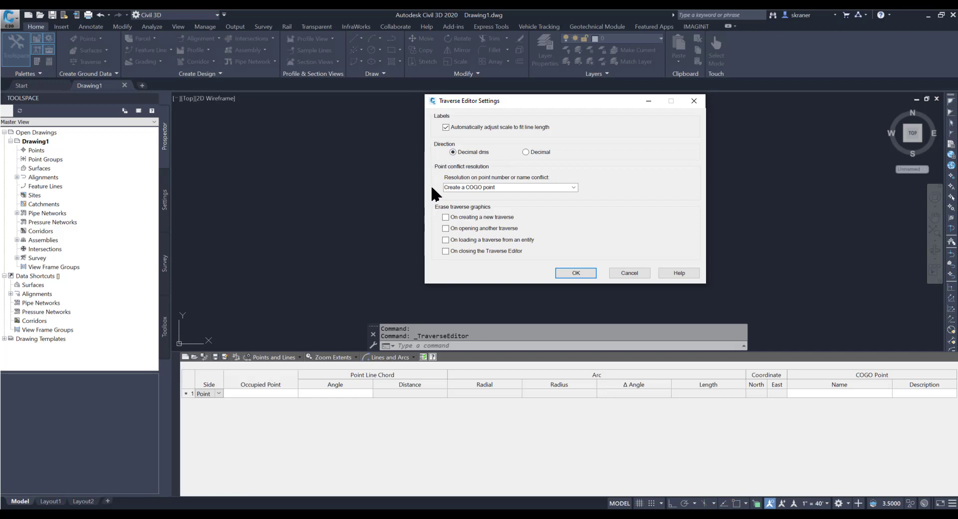
click(575, 188)
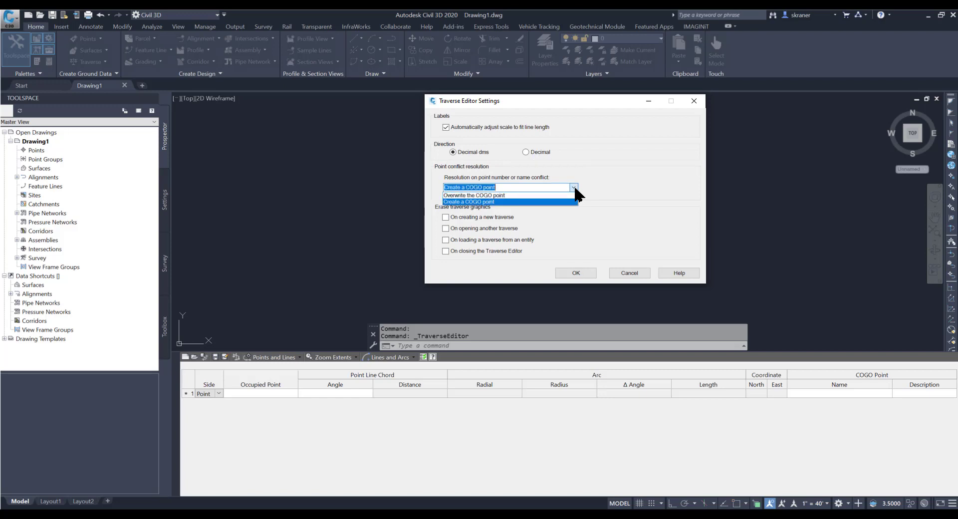
click(571, 202)
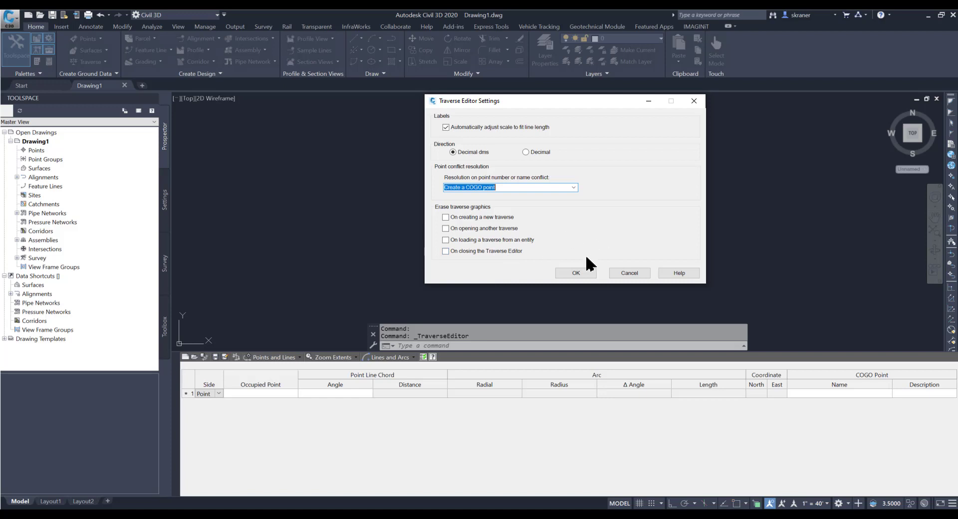
click(574, 274)
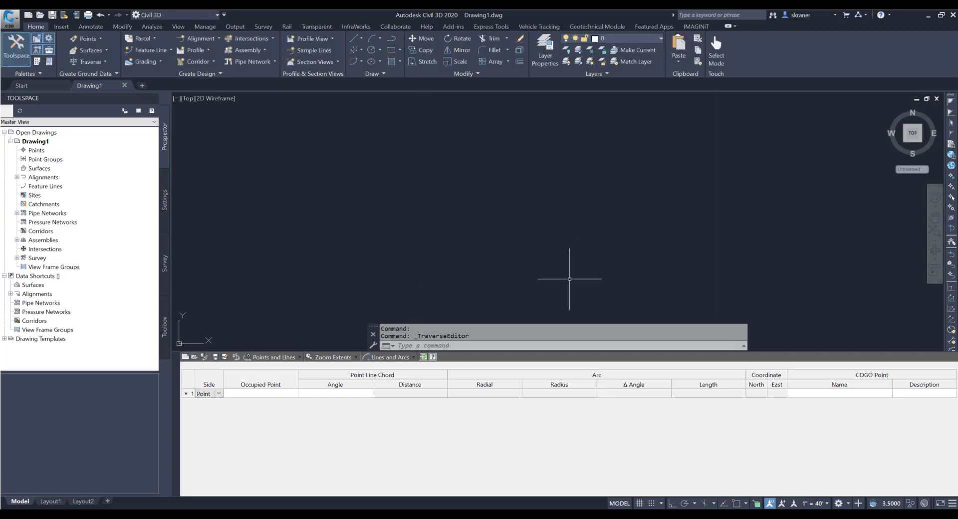
Step: Read the Traverse Editor help page's descriptions of its tools and its draw and zoom lists, and close the help
click(432, 358)
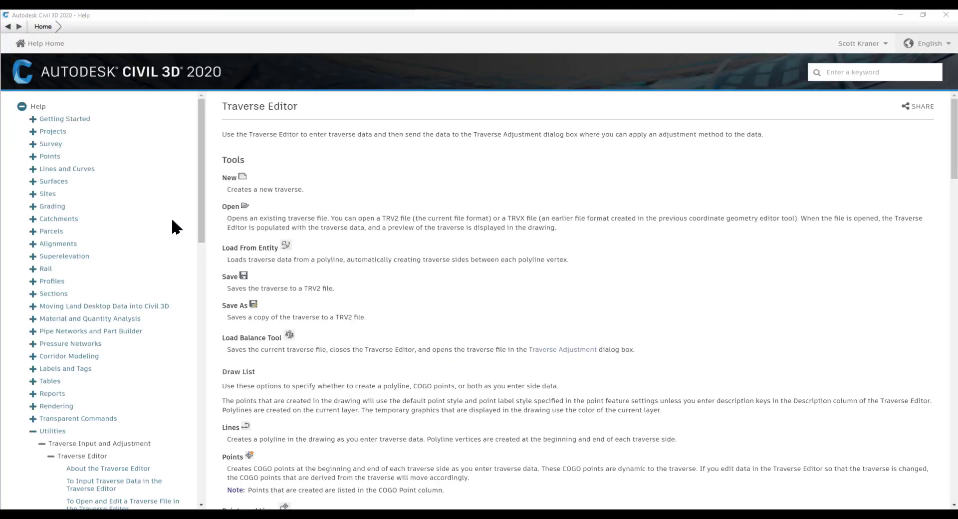
scroll(175, 249, down, 1)
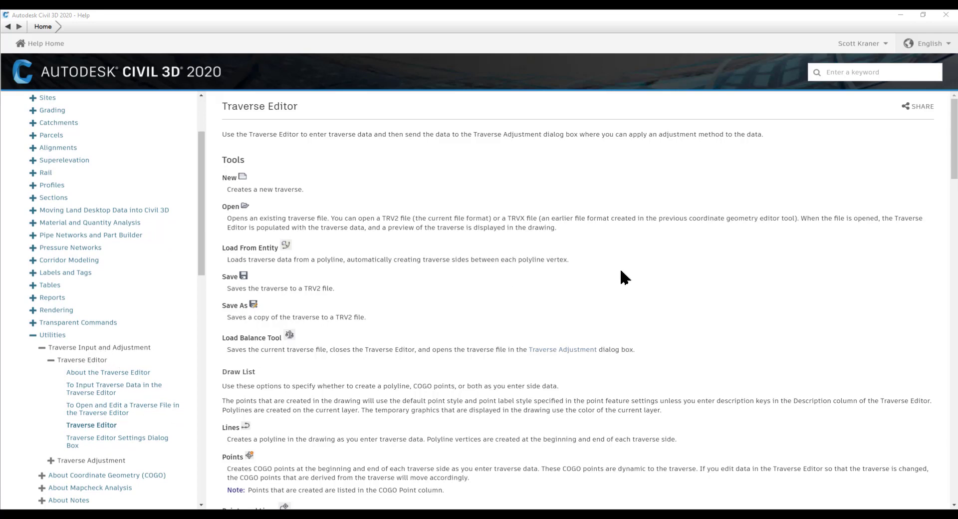
scroll(624, 278, down, 1)
scroll(623, 278, down, 5)
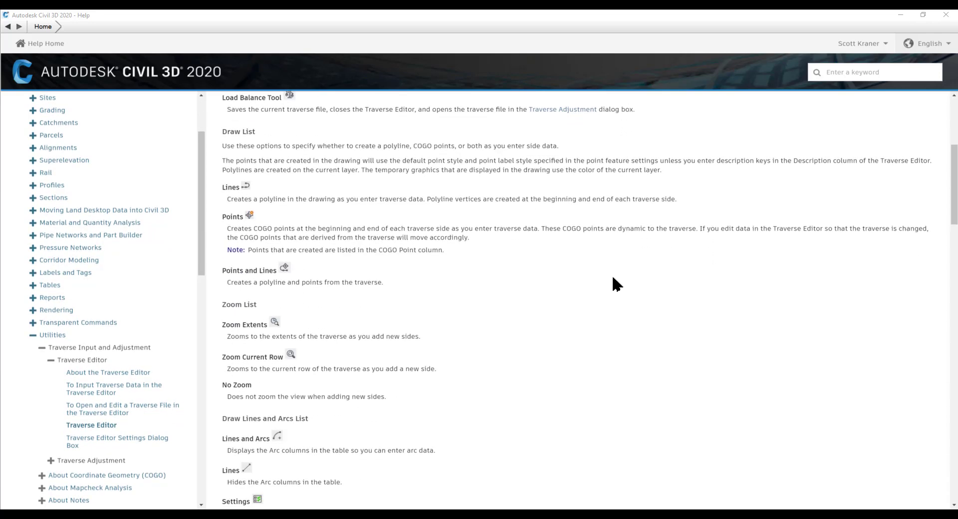
scroll(587, 292, up, 6)
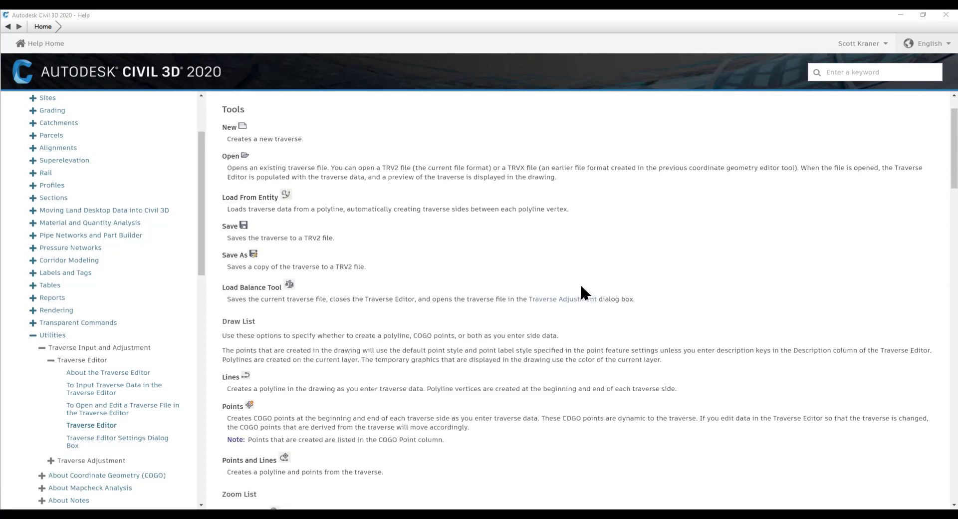
click(945, 15)
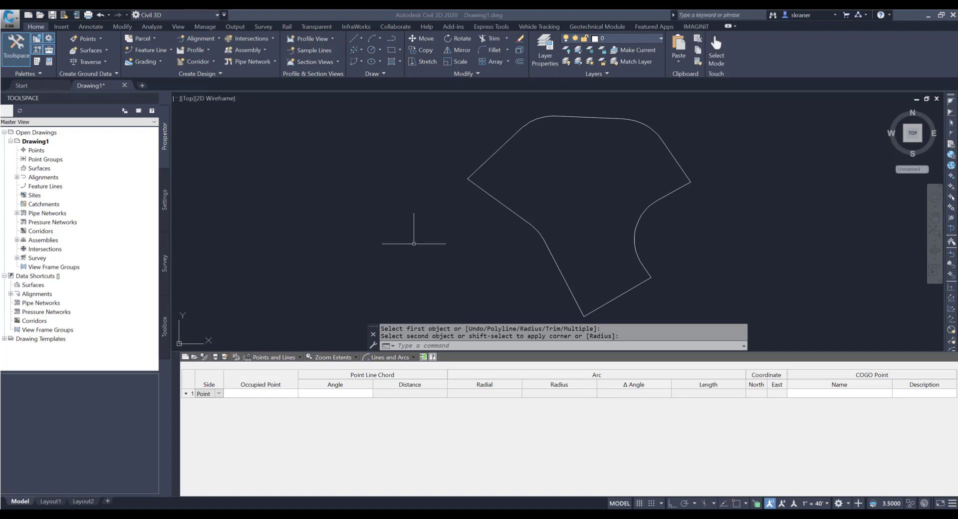
Step: Load the traverse from the closed polyline in the drawing and step through its first sides in the table
click(205, 358)
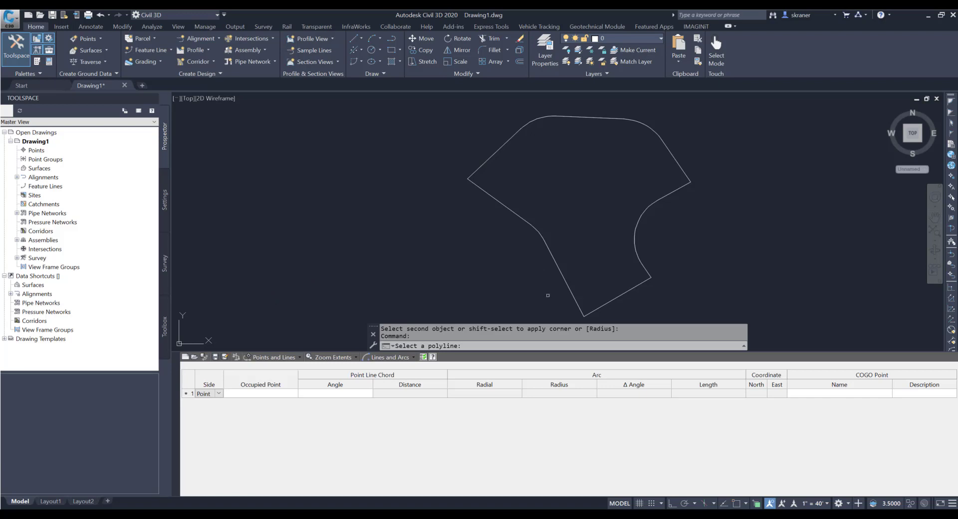
click(592, 310)
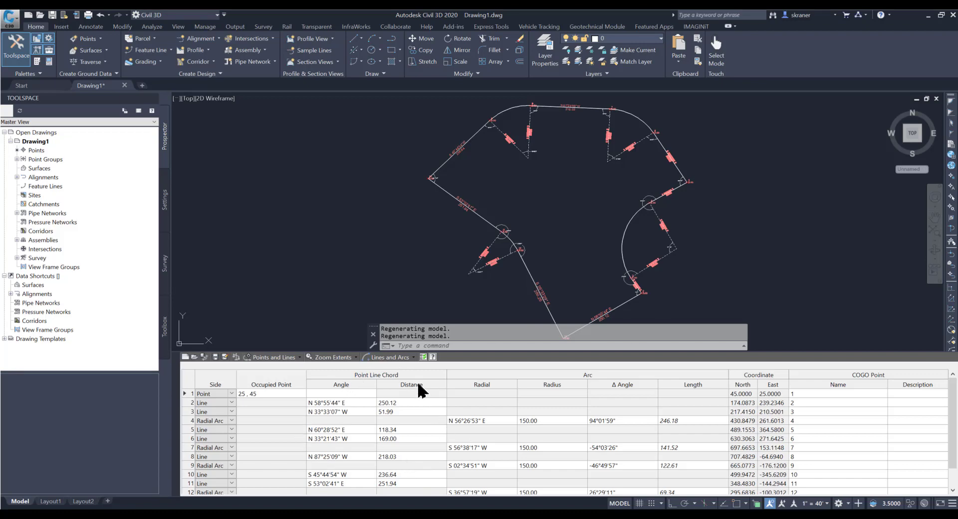
click(251, 411)
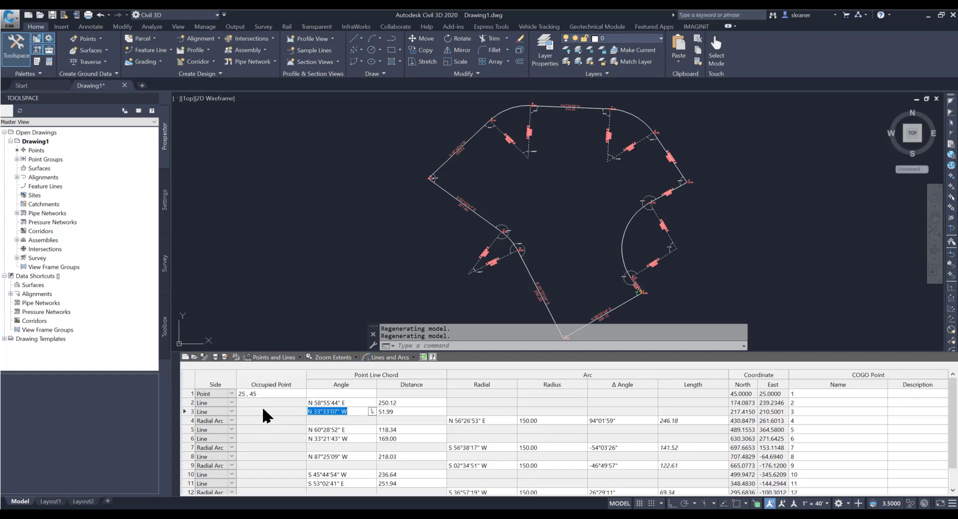
key(Up)
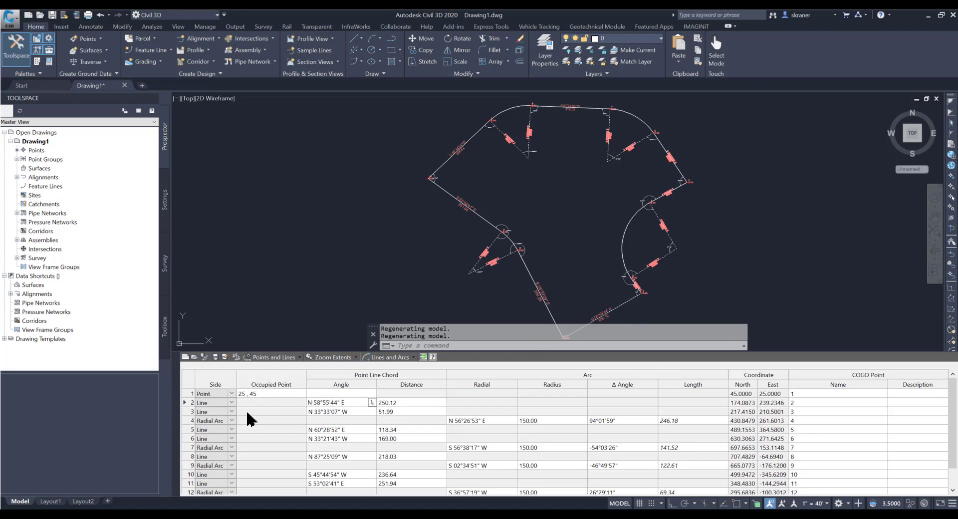
key(Down)
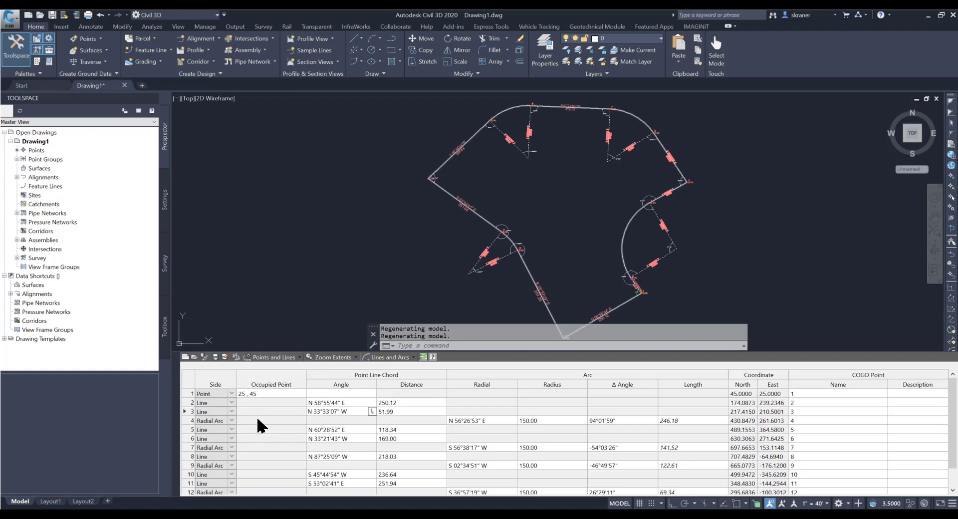
key(Down)
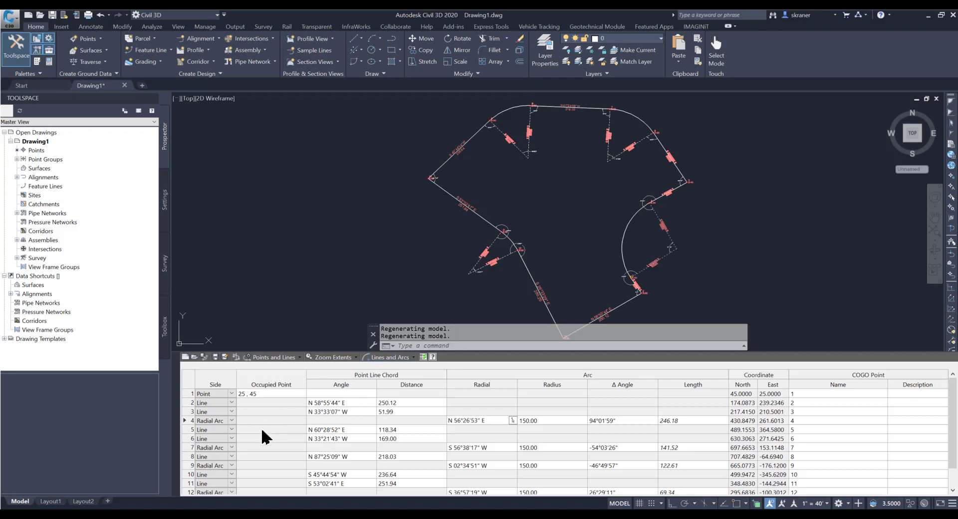
key(Down)
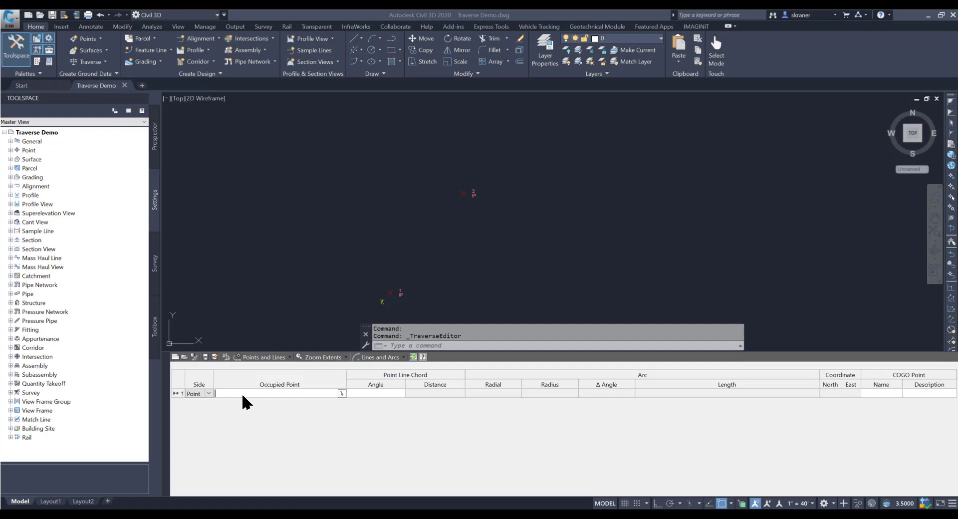
Step: Open the drawing settings of Traverse Demo and check the Distance properties in the ambient settings
click(211, 394)
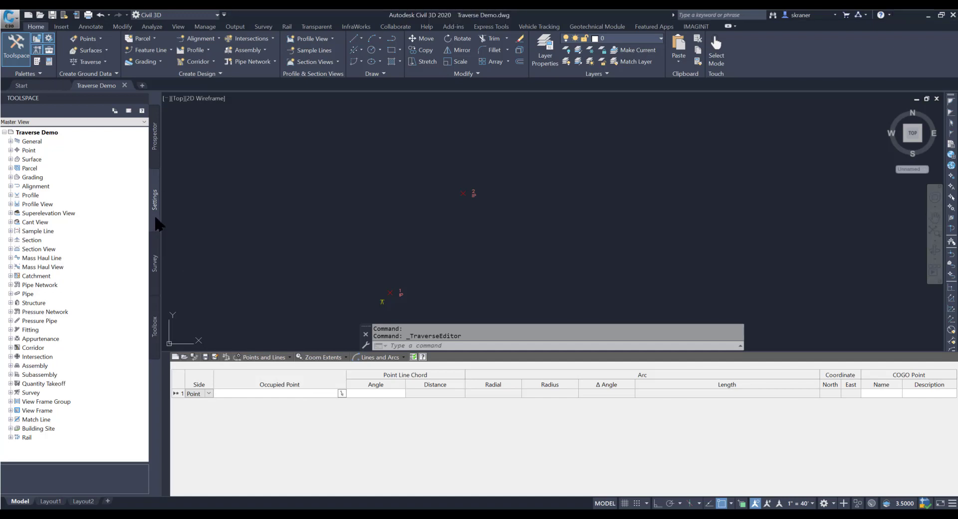
click(41, 132)
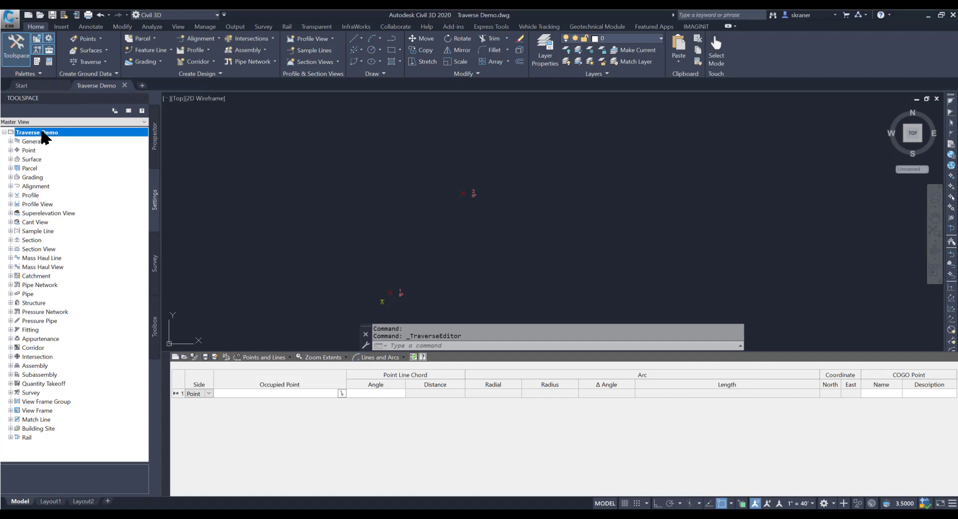
right_click(76, 134)
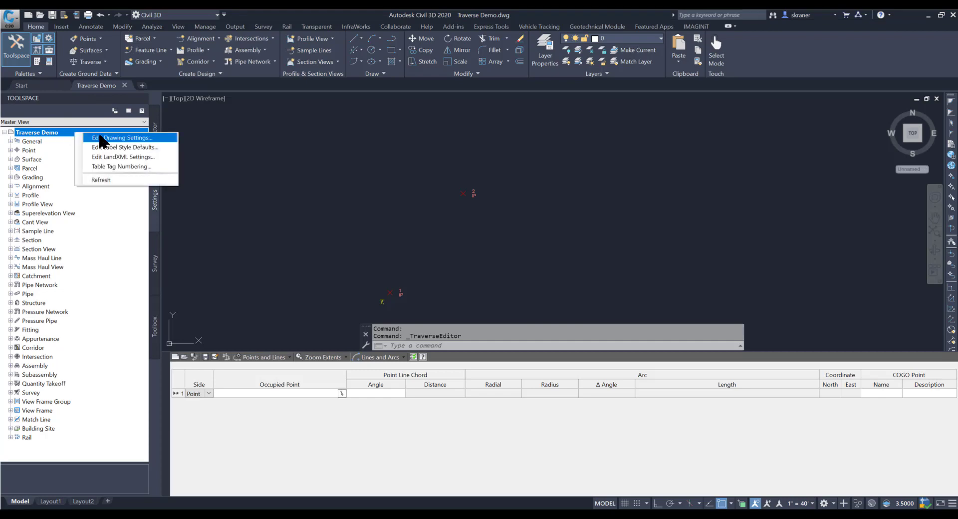
click(116, 138)
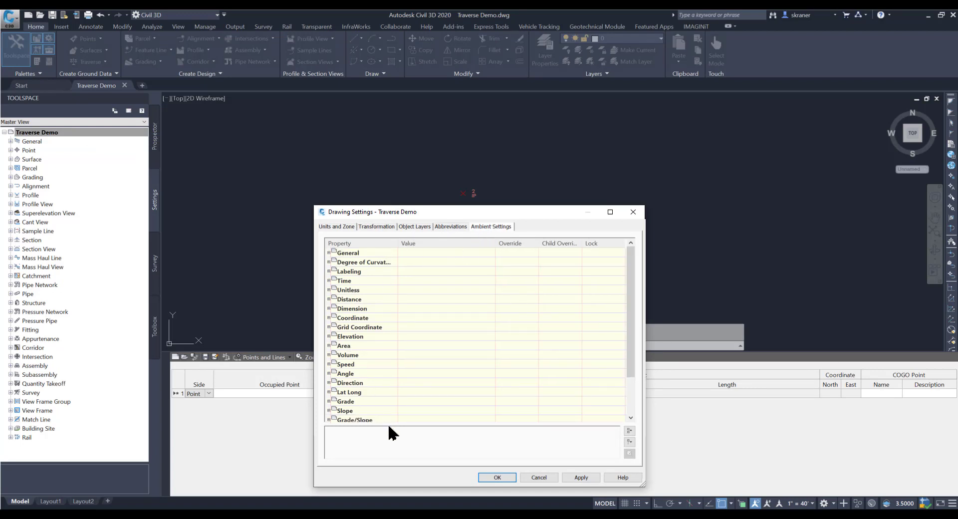
click(329, 298)
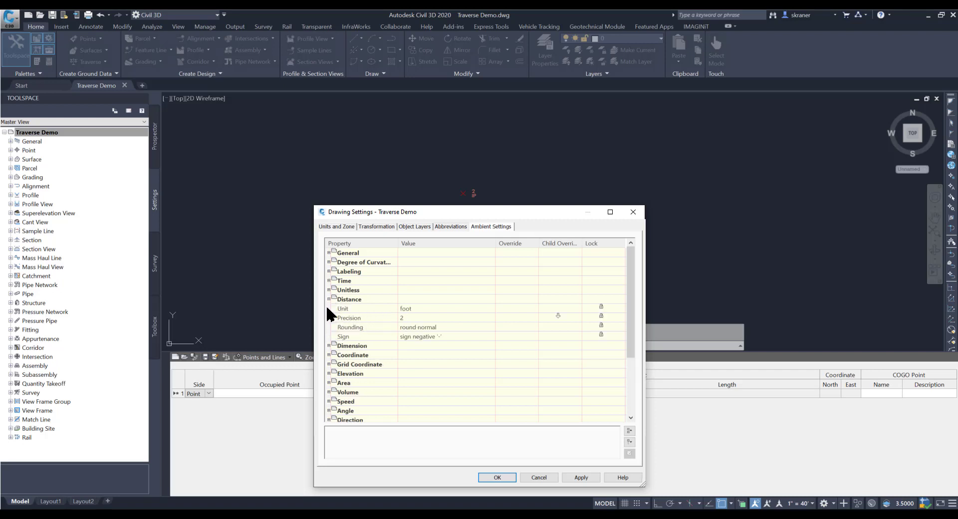
click(329, 299)
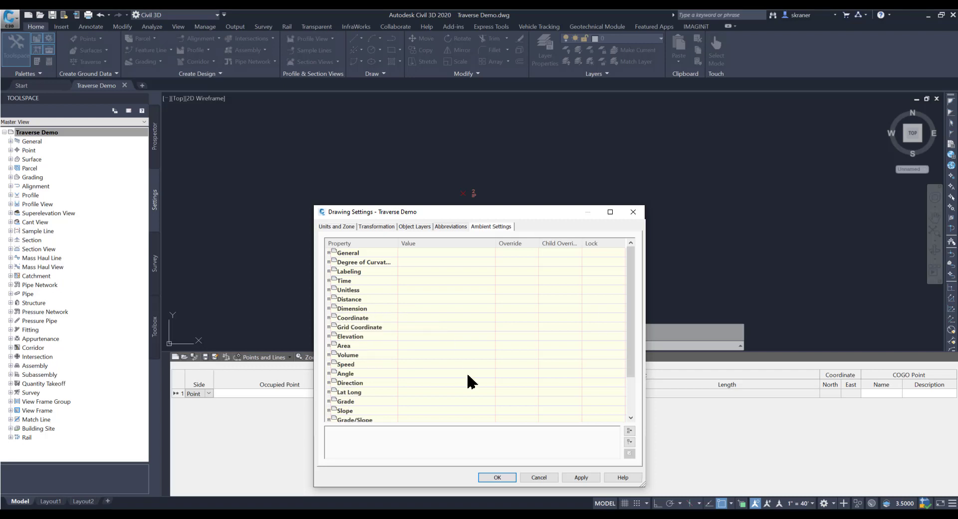
Step: Set the ambient Angle format to DD° MM' SS.SS" (spaced) and accept the drawing settings
click(329, 373)
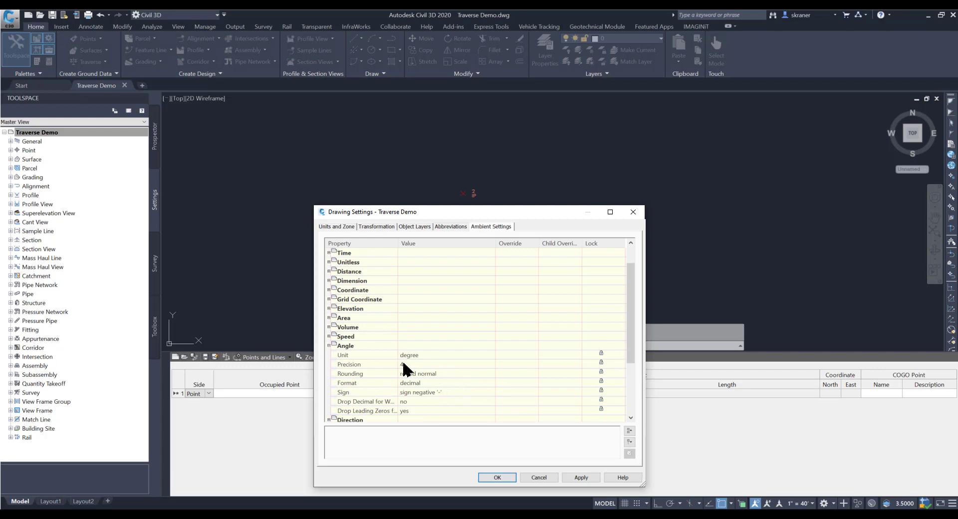
click(490, 382)
click(491, 382)
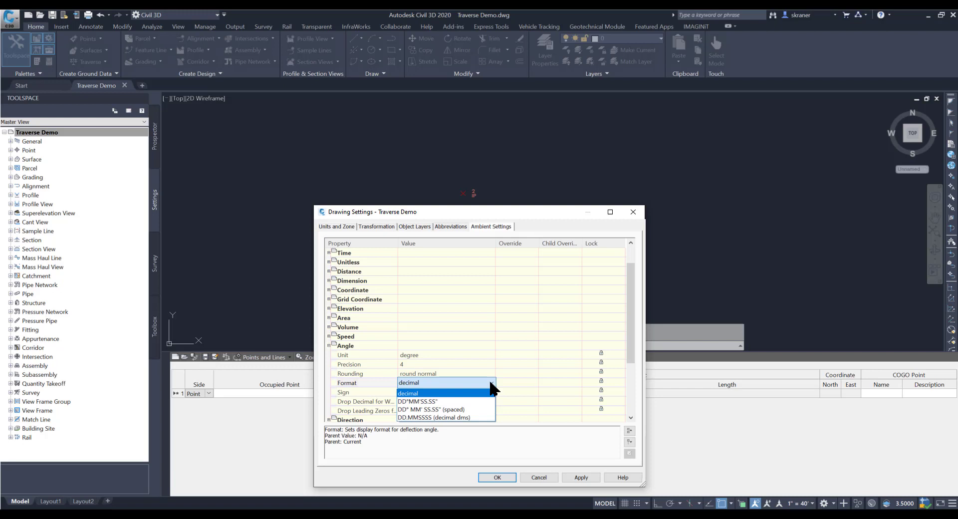
click(438, 410)
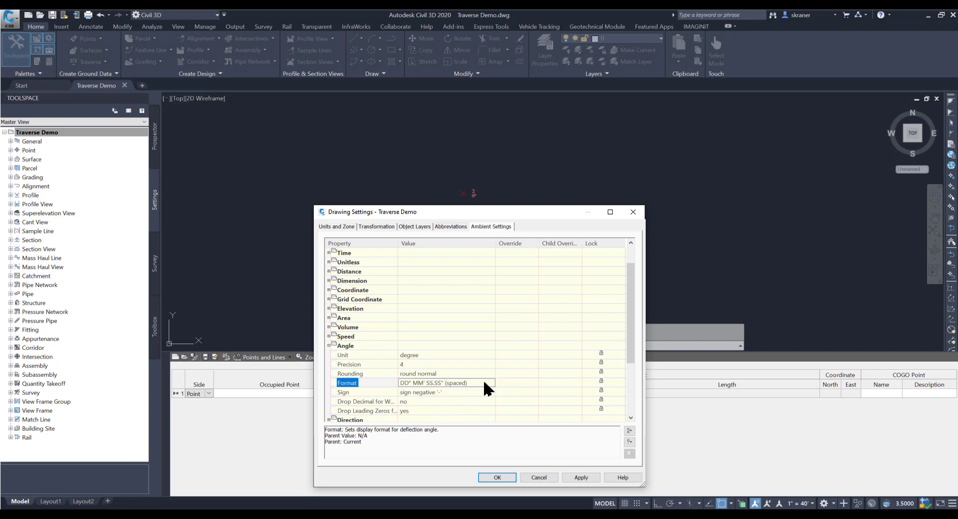
click(497, 478)
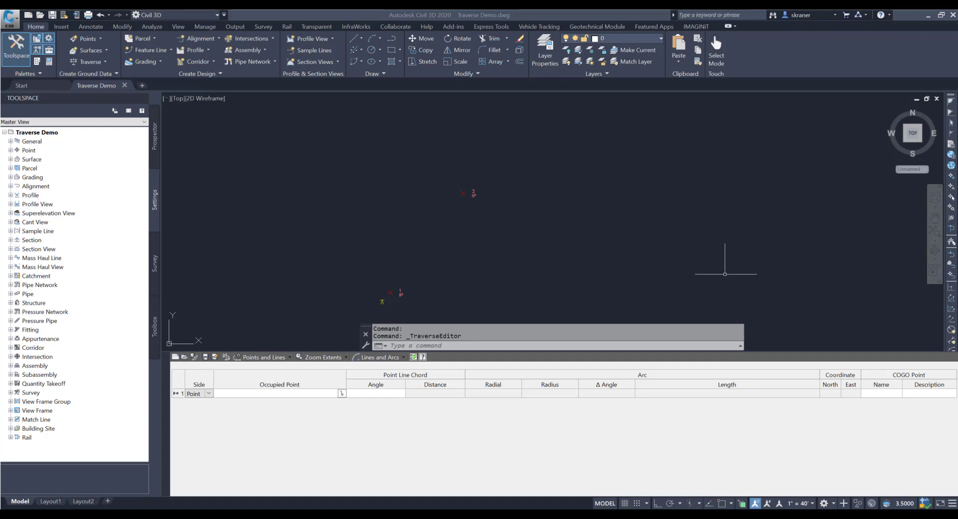
Step: Pick the first occupied point northeast of point 2, at about 155.36, 172.40, and set its backsight angle to W
click(208, 393)
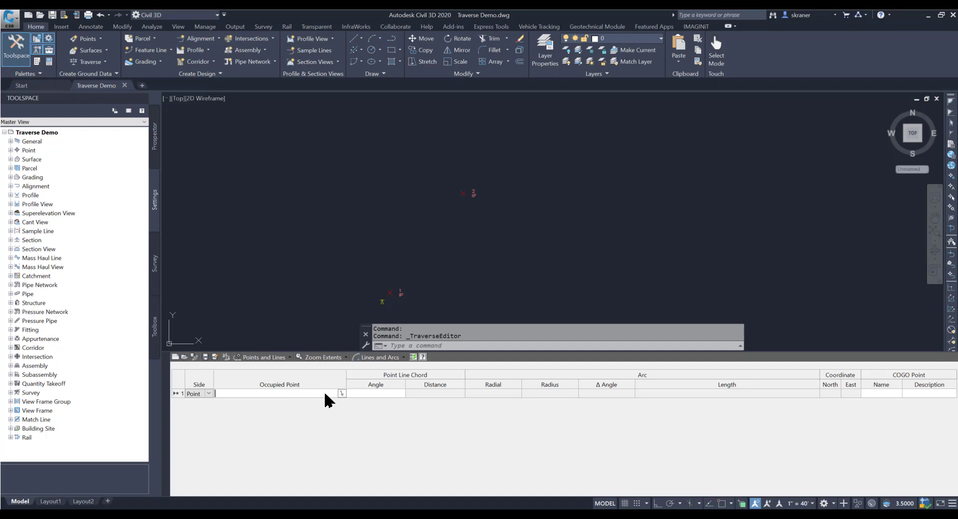
click(342, 393)
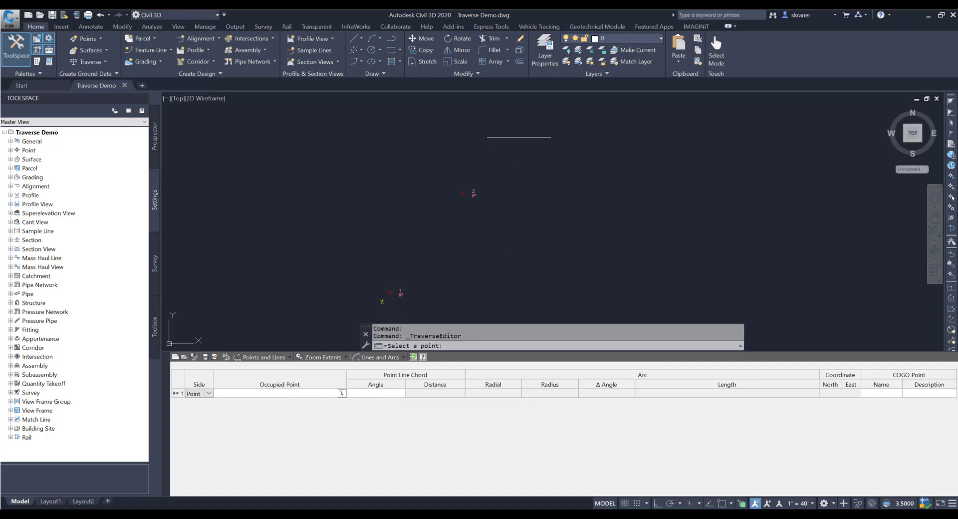
click(505, 172)
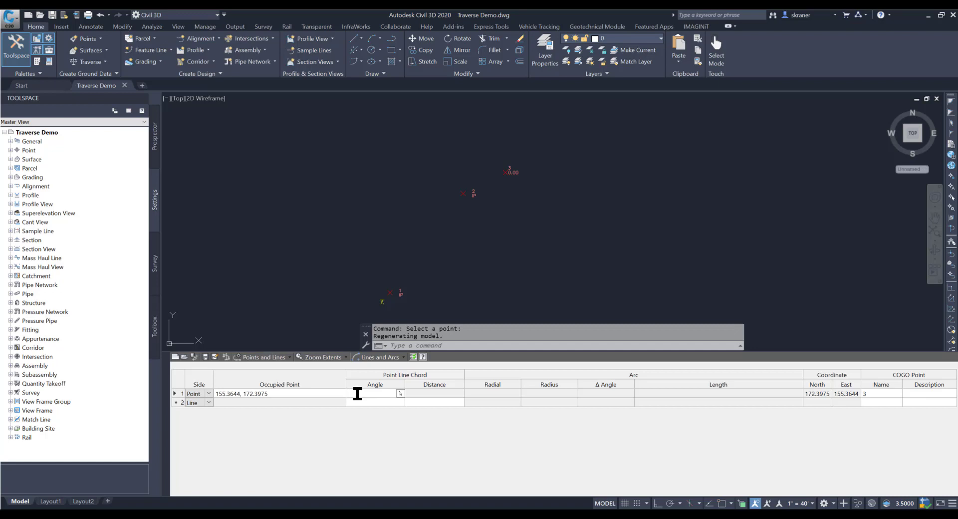
text(W)
key(Return)
Step: Define the second traverse side as a Line with angle L45 12 26 and distance 250
click(204, 403)
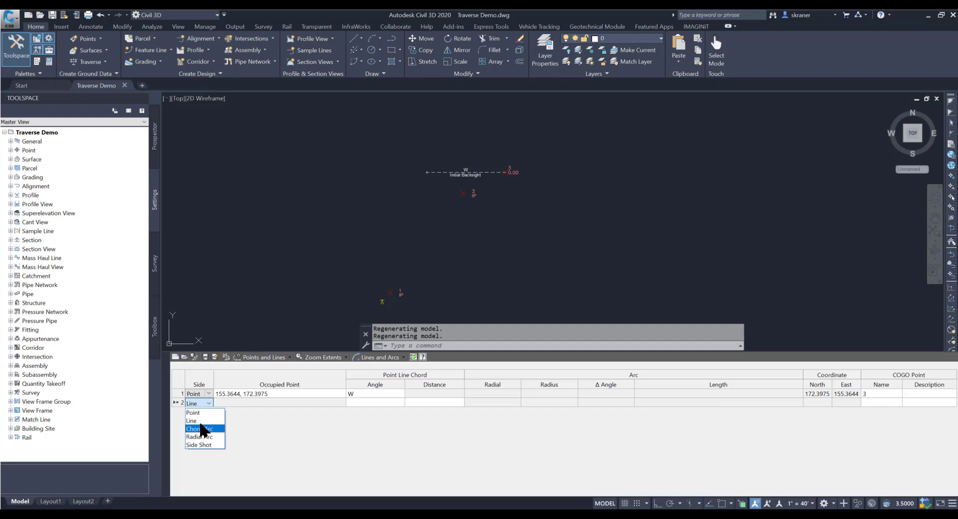
click(197, 420)
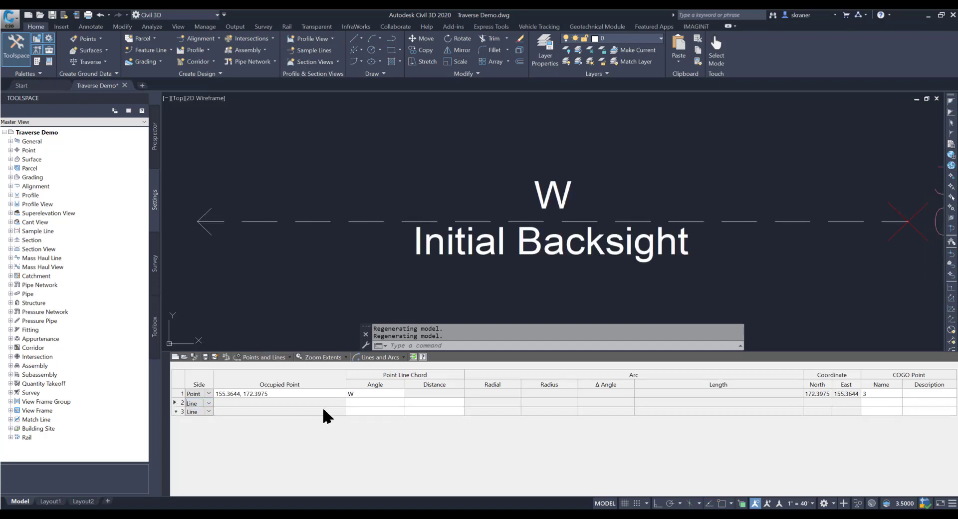
click(356, 403)
text(L)
text(45.)
text(2)
text(226)
key(Tab)
text(250)
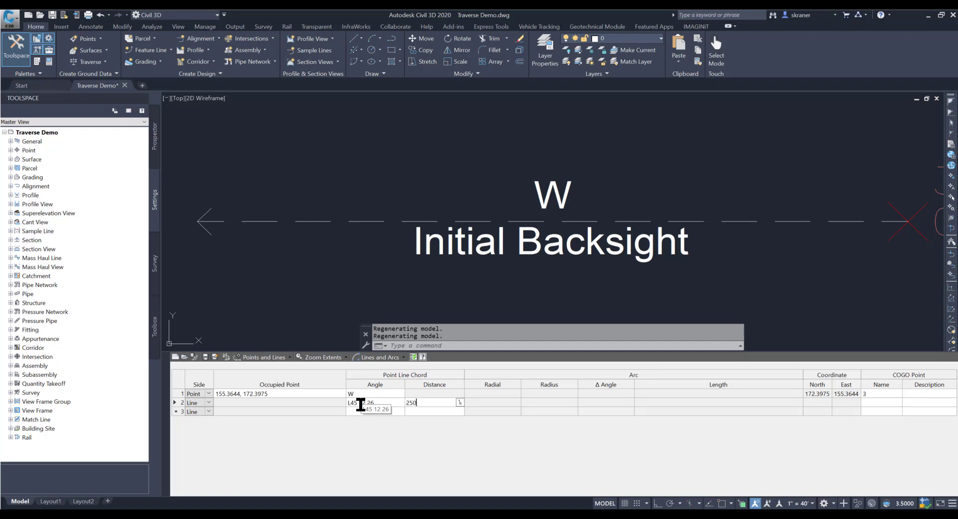
key(Tab)
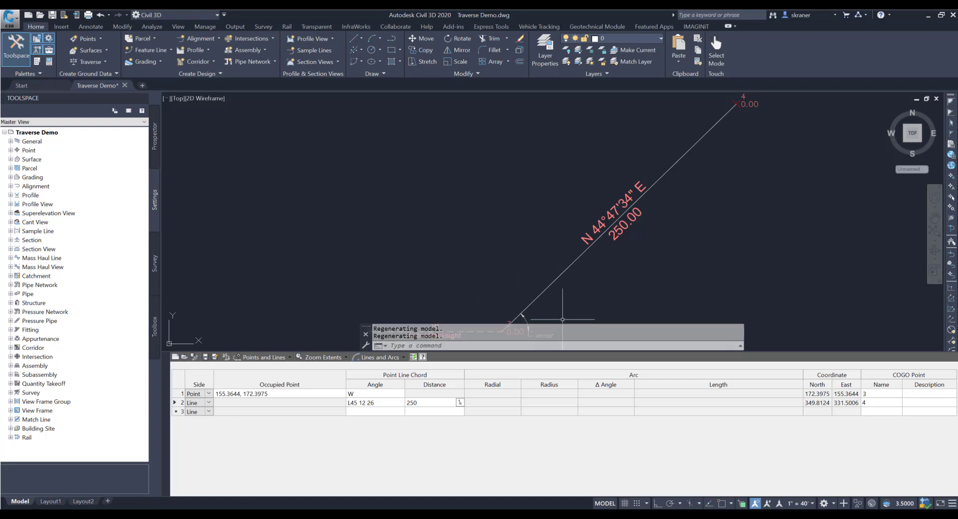
Step: Remove the L prefix from the second side's angle, making it 45 12 26
scroll(511, 256, up, 4)
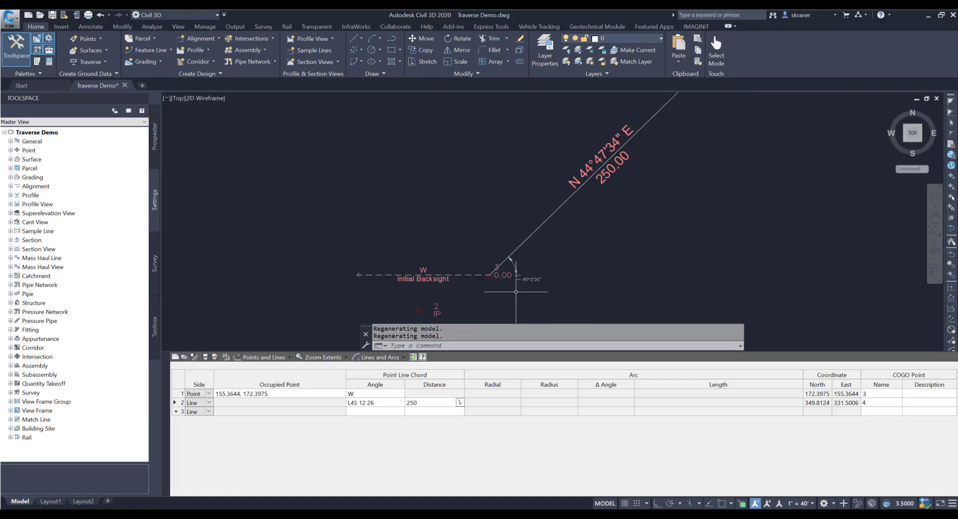
scroll(498, 265, up, 1)
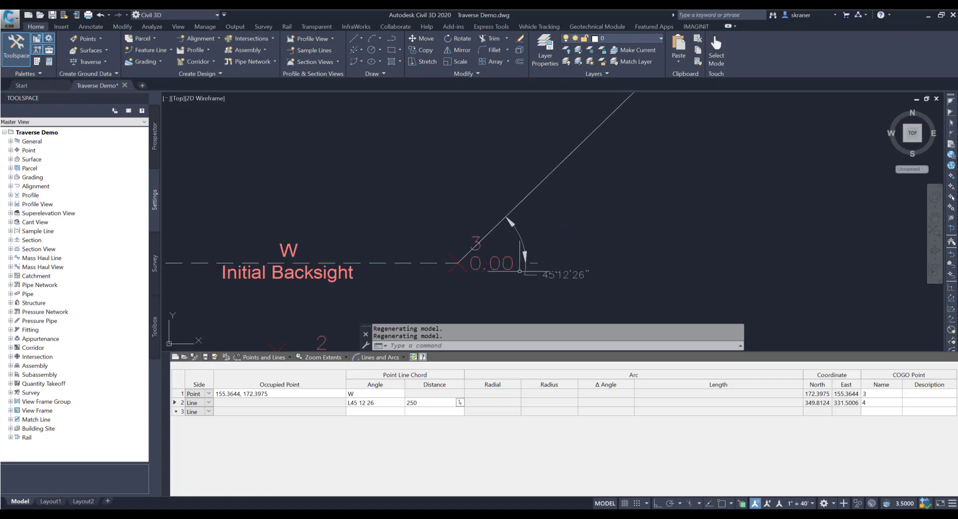
scroll(698, 264, down, 5)
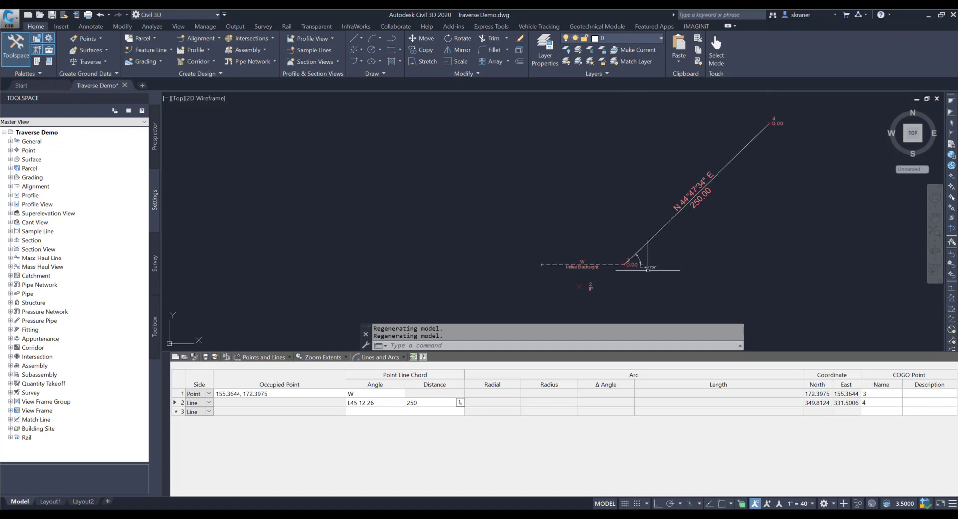
middle_drag(528, 258, 434, 274)
key(Return)
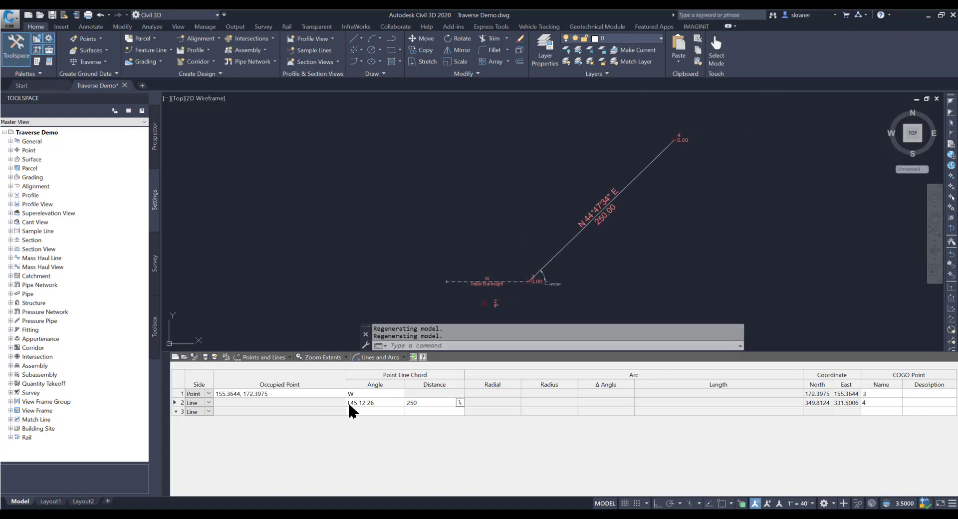
click(348, 403)
click(349, 402)
key(BackSpace)
key(Tab)
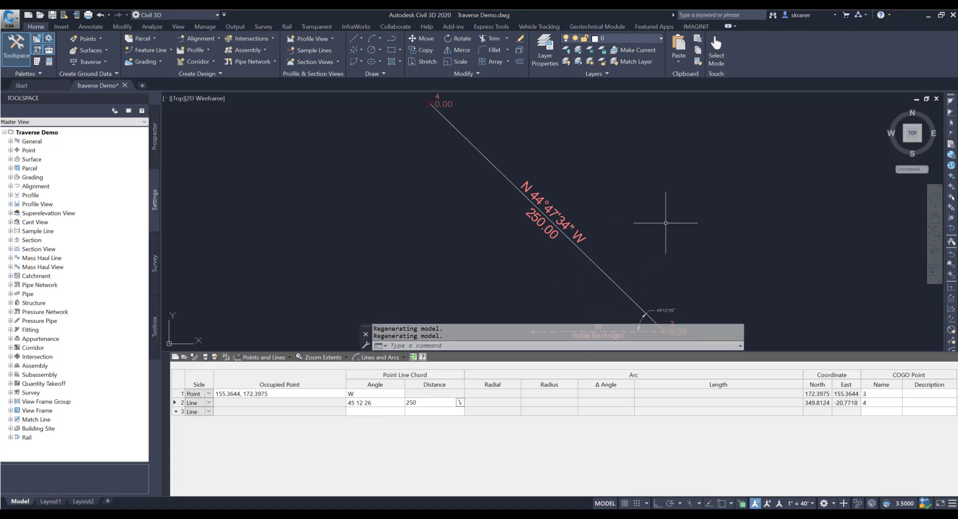
Step: Inspect the angle turned from the backsight and restore the L prefix, making the second side's angle L45 12 26
scroll(677, 228, down, 2)
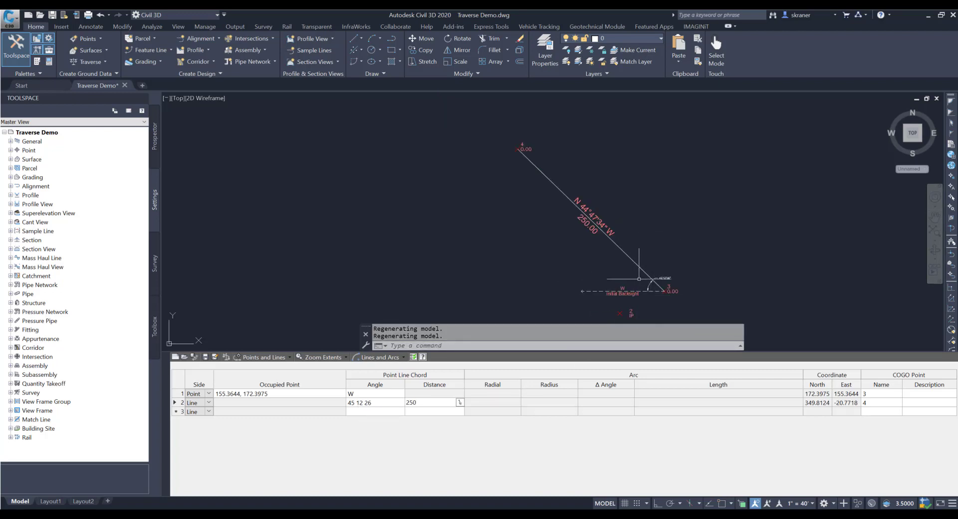
scroll(637, 297, up, 2)
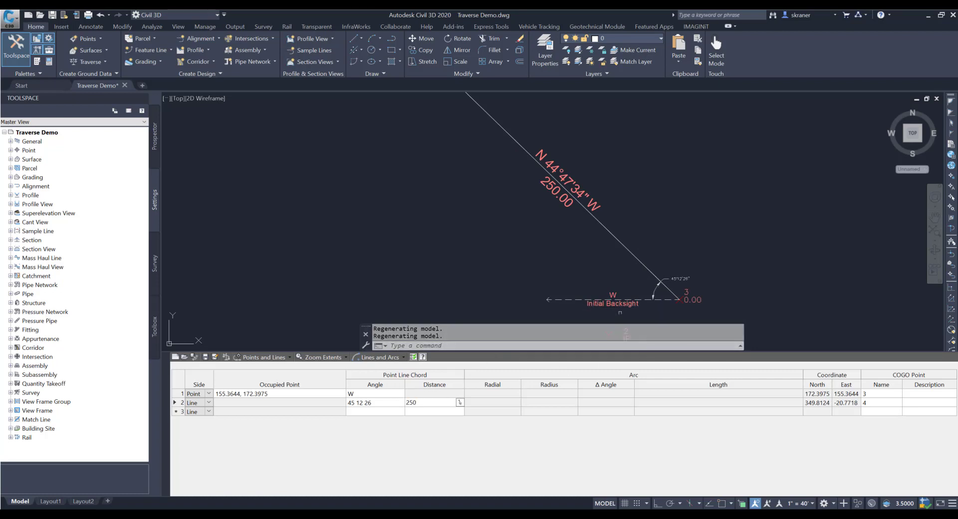
scroll(686, 277, up, 4)
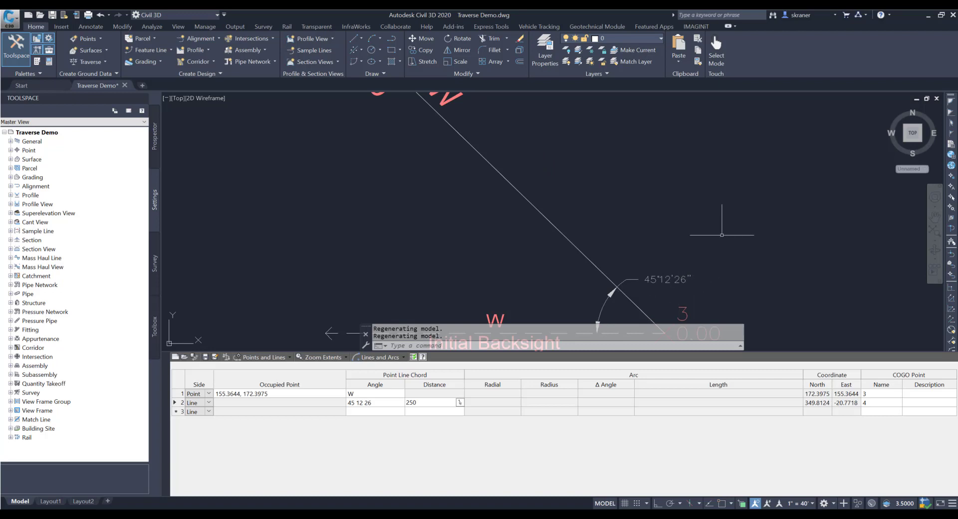
scroll(720, 225, down, 2)
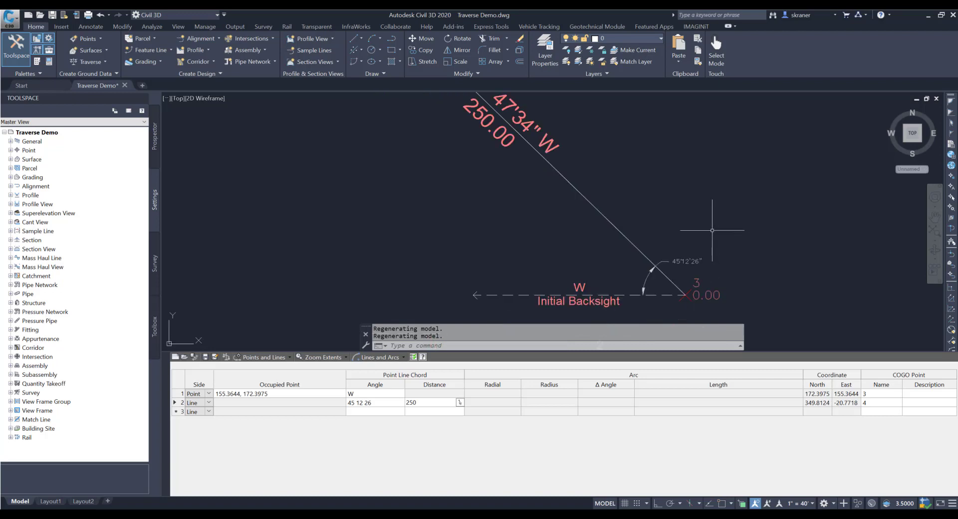
click(348, 402)
click(349, 405)
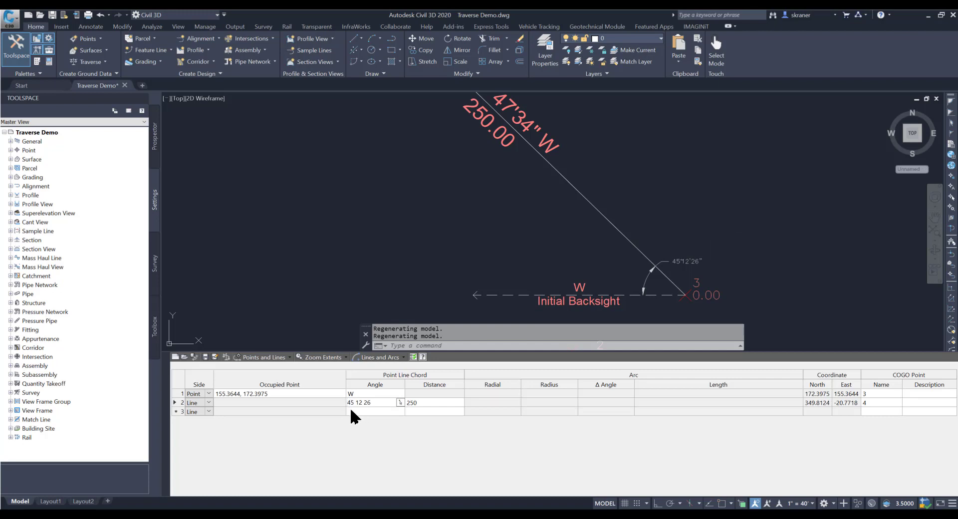
text(L)
key(Tab)
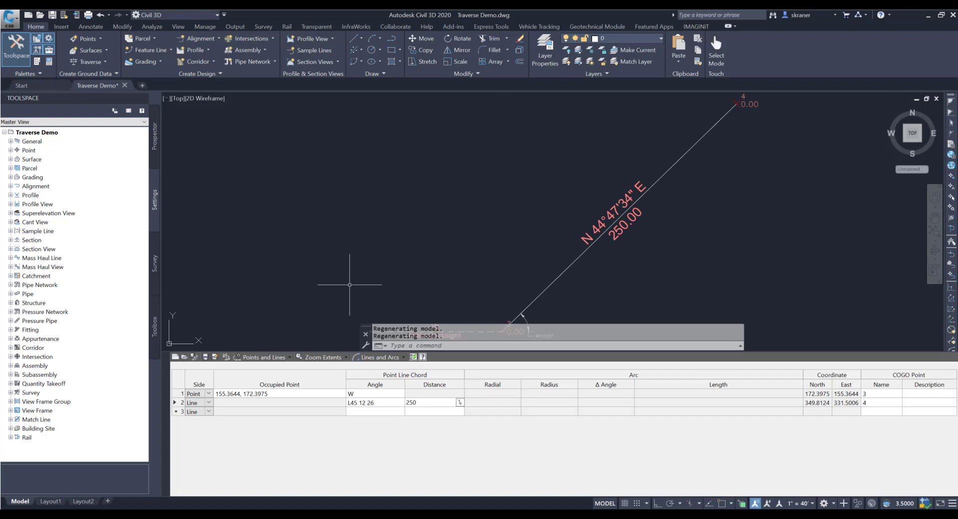
Step: Define the third traverse side with both its angle and its distance referenced from points 1 and 2 as 1..2
scroll(395, 254, down, 5)
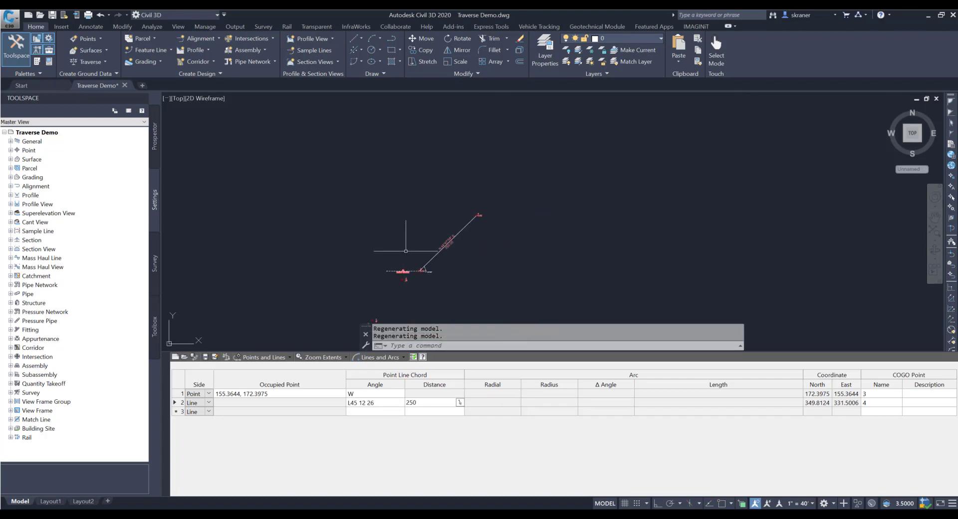
middle_drag(451, 260, 575, 215)
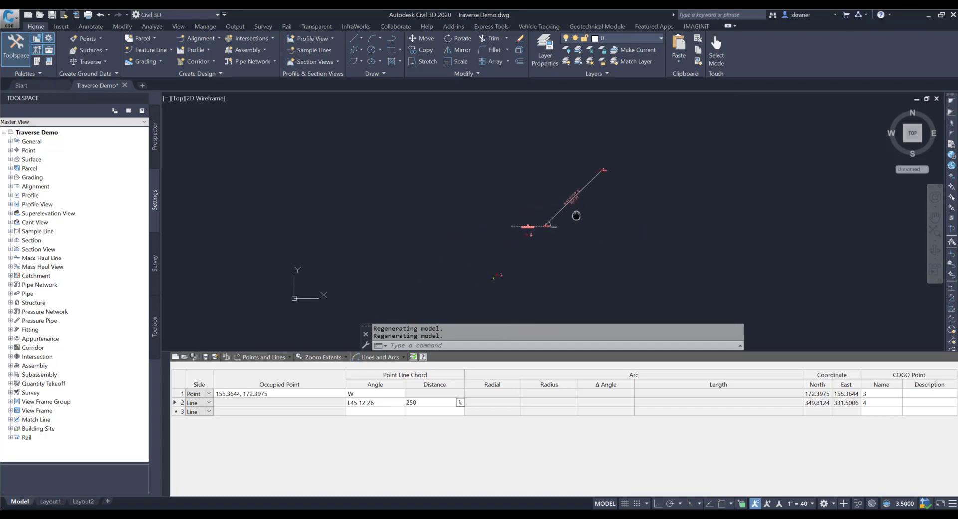
scroll(532, 227, up, 2)
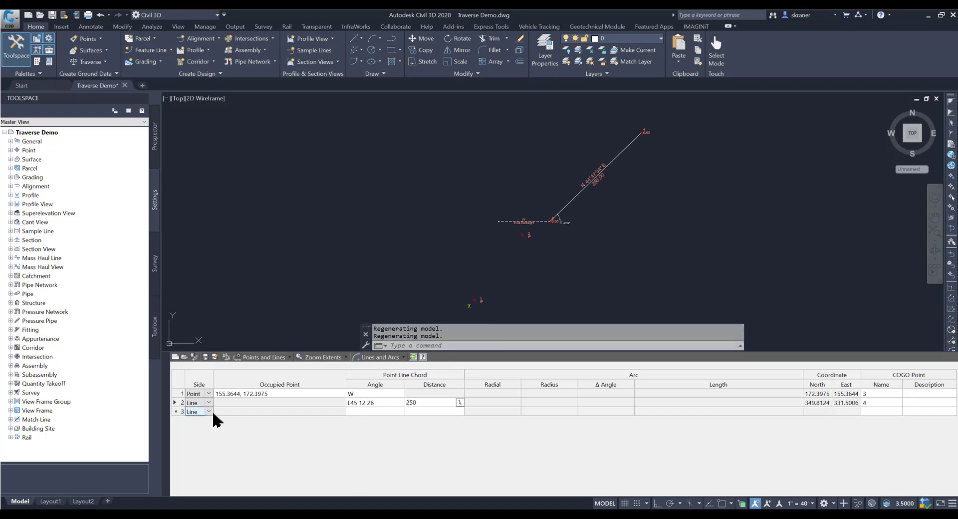
click(353, 412)
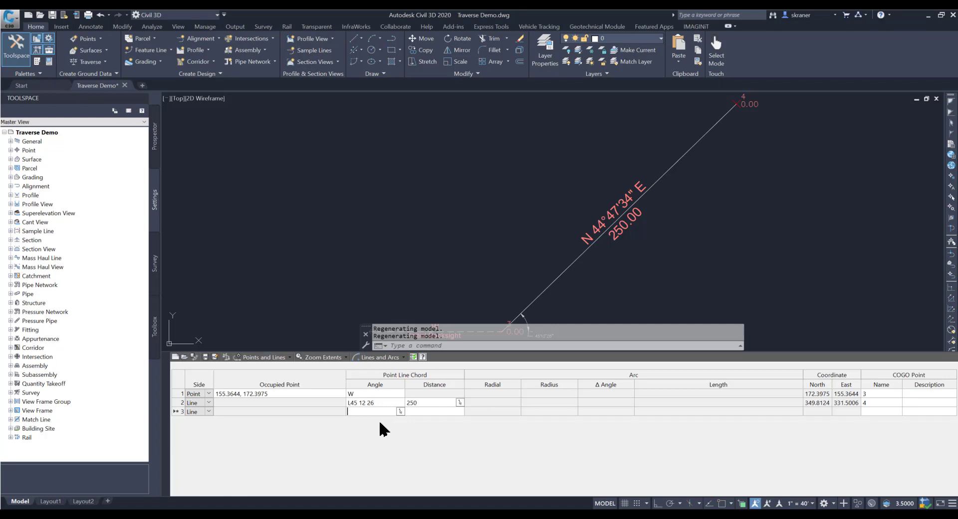
text(1.)
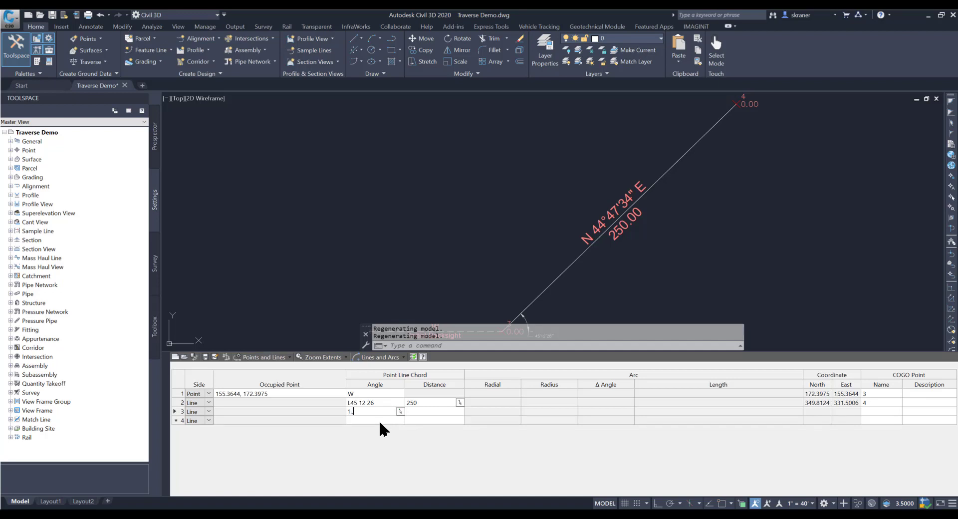
text(.2)
key(Tab)
text(1...2)
key(Return)
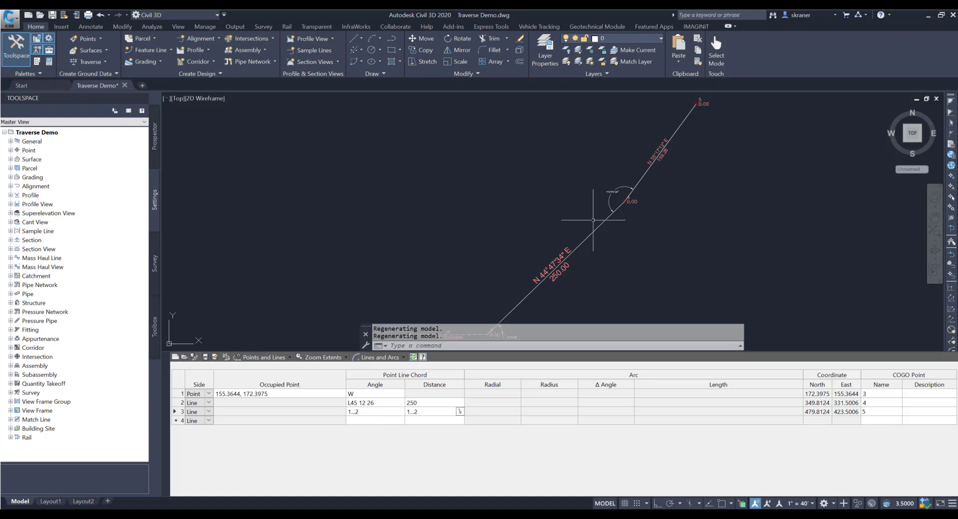
Step: Set the Traverse Editor's zoom option to No Zoom
scroll(595, 220, down, 2)
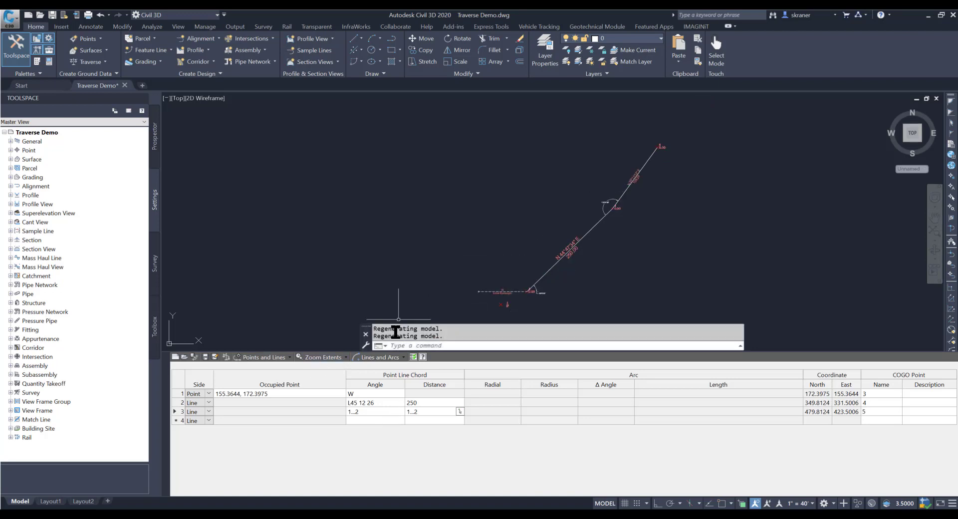
click(346, 358)
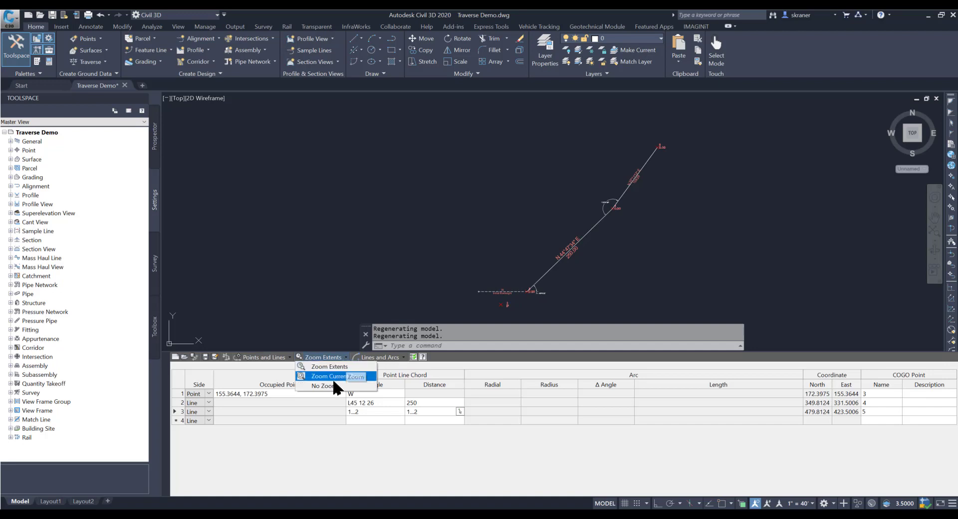
click(336, 386)
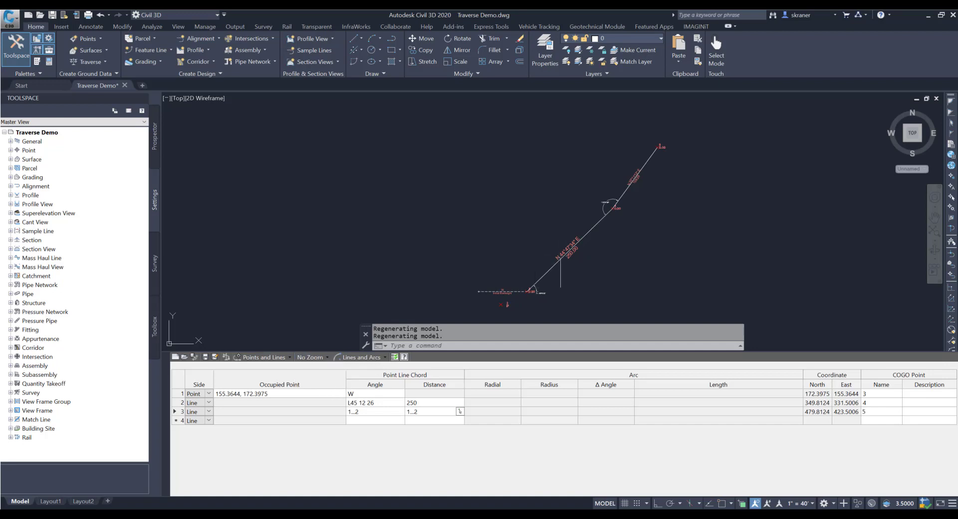
Step: Move COGO point 2 southeast so that it sits east of point 1 and about level with it, and clear the selection
scroll(558, 279, down, 5)
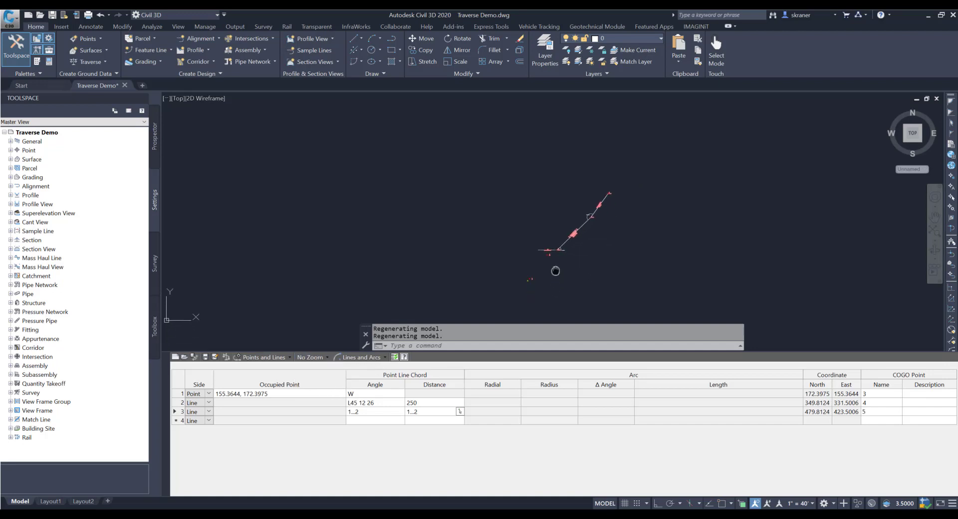
scroll(553, 269, up, 2)
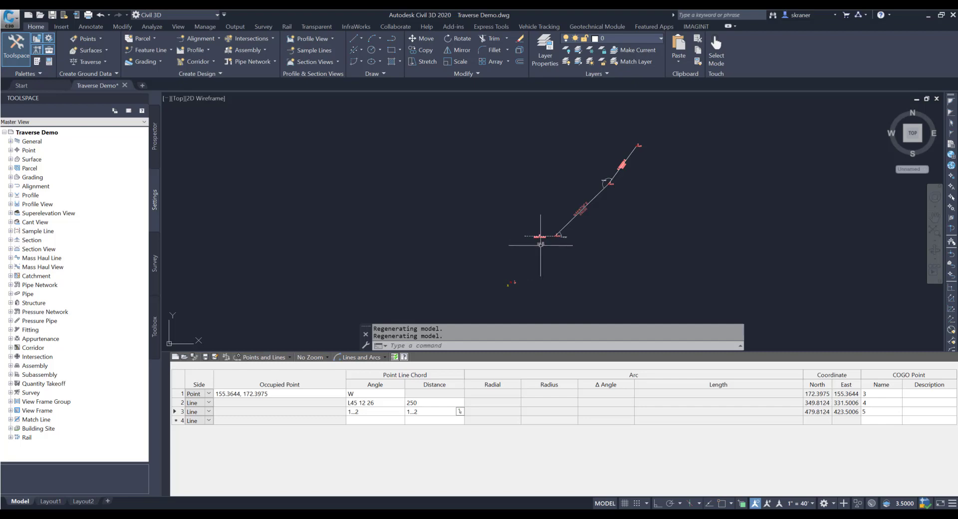
click(539, 243)
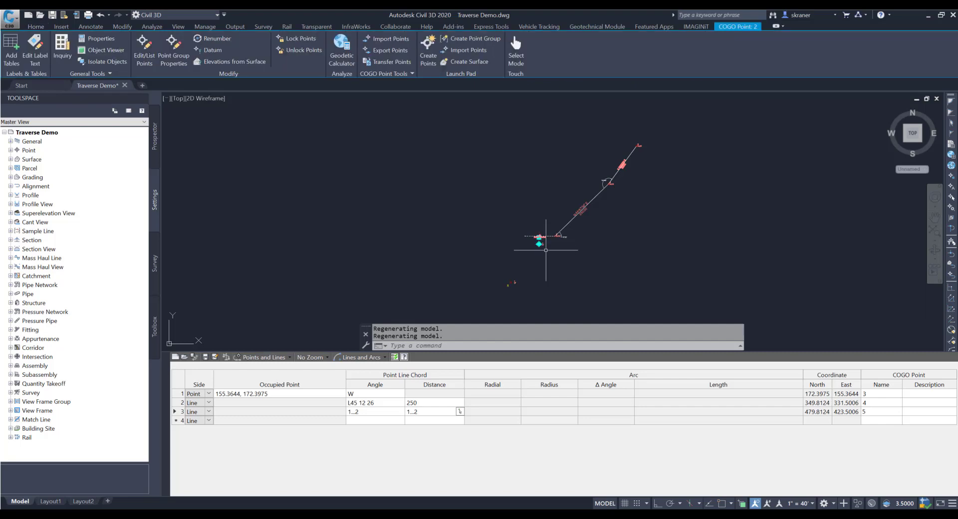
click(539, 243)
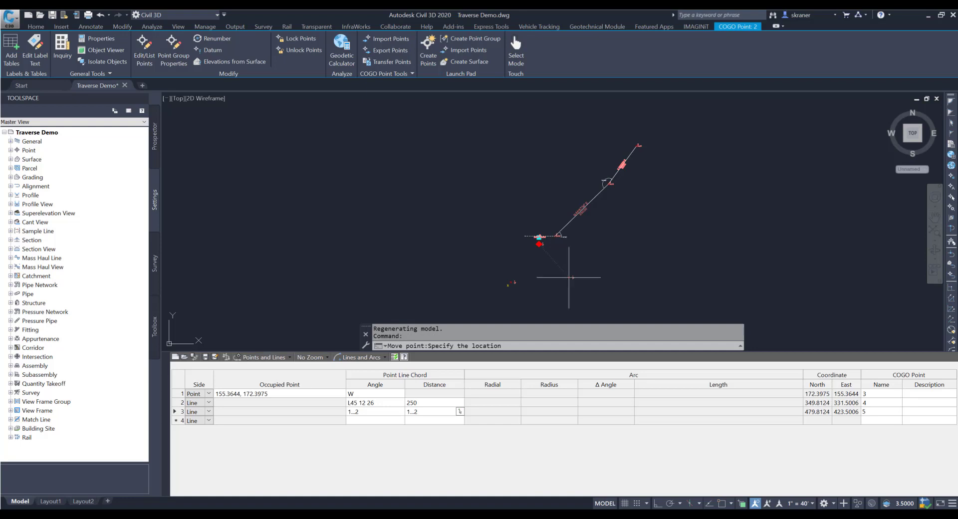
click(576, 281)
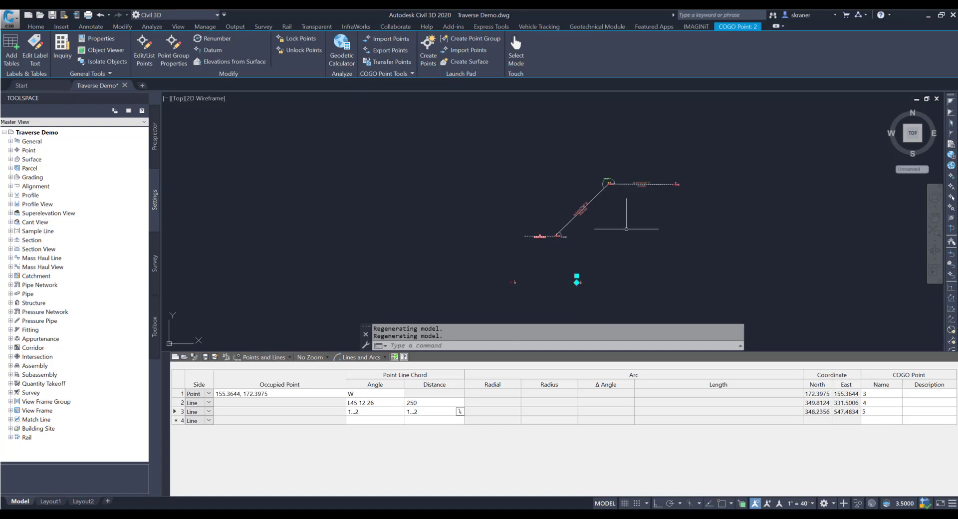
key(Escape)
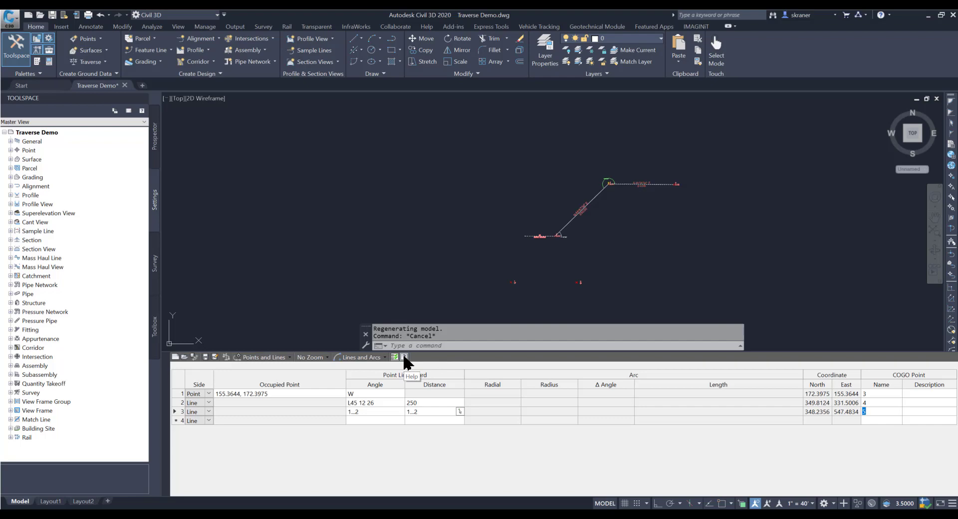
Step: Open the Traverse Editor help topic and read the tables of angle and distance entry types
click(404, 357)
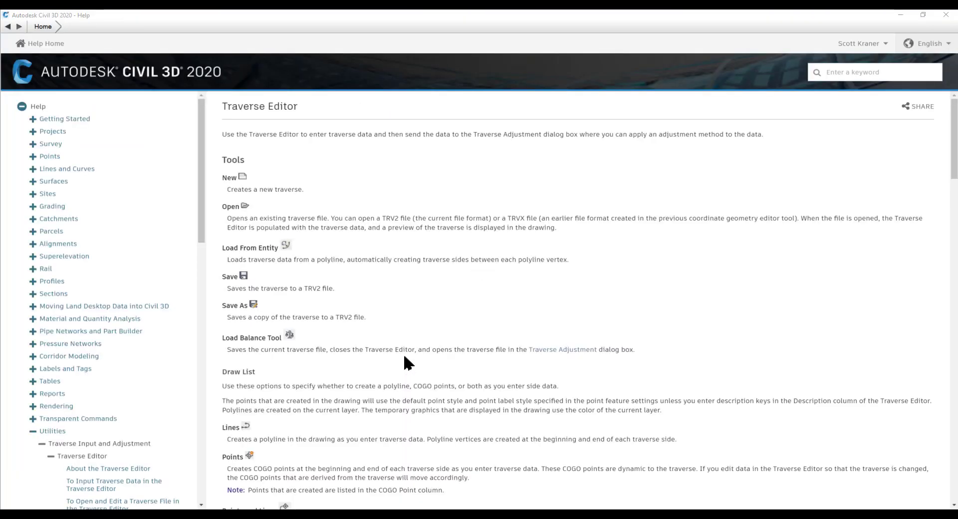
scroll(455, 244, down, 10)
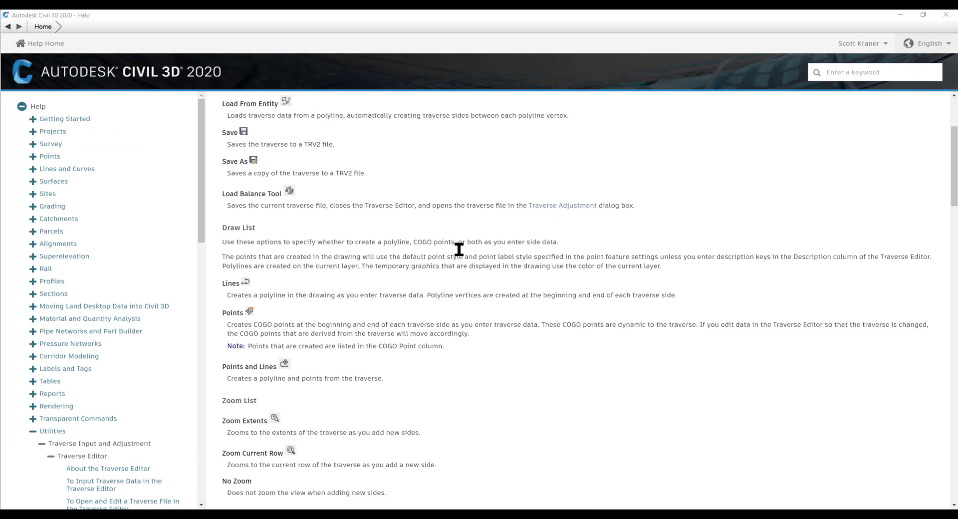
scroll(459, 249, down, 7)
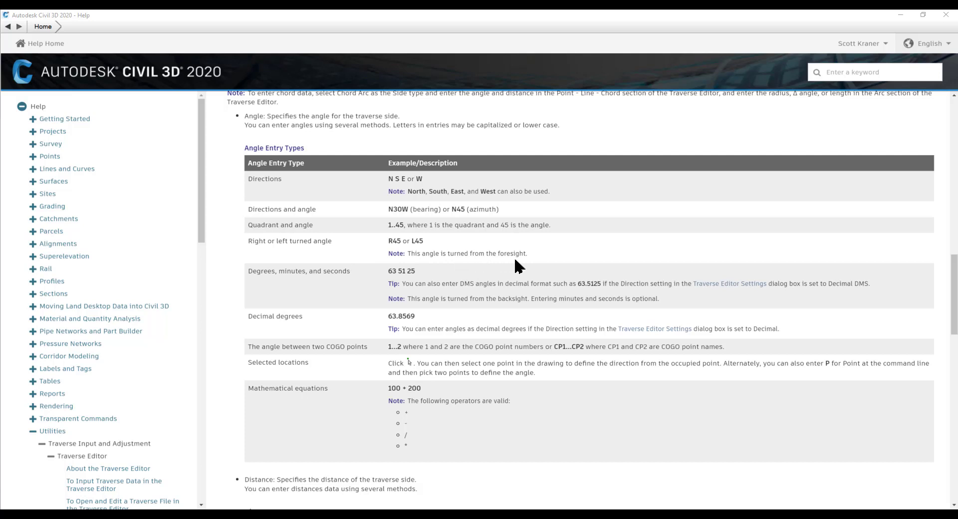
scroll(372, 299, down, 1)
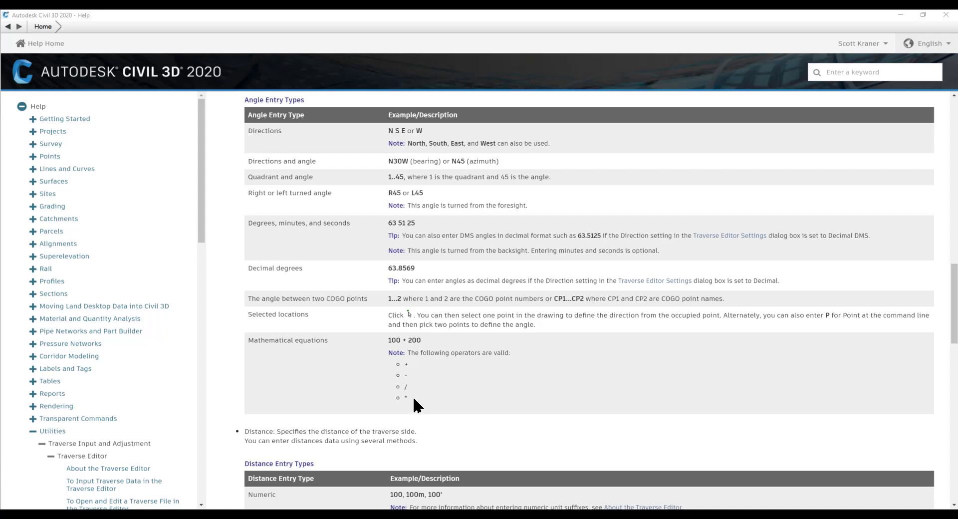
scroll(427, 391, down, 4)
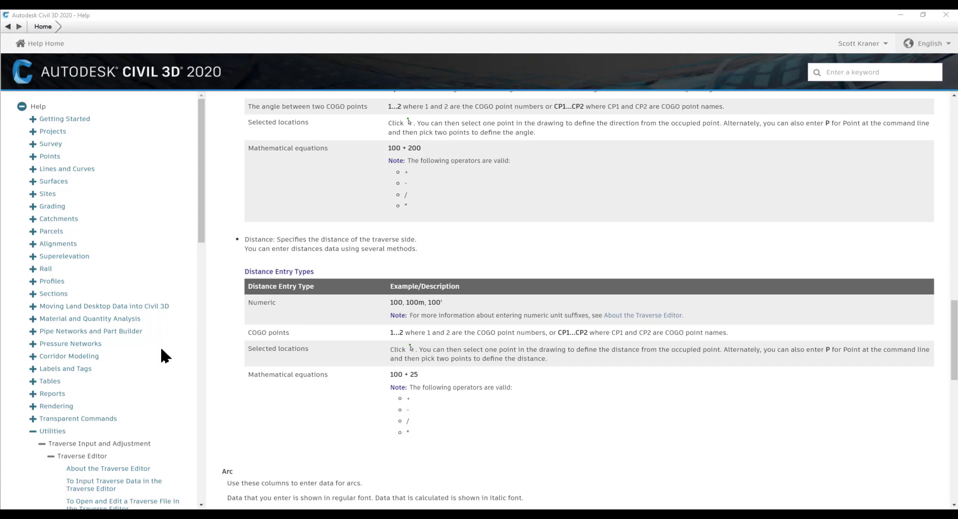
Step: Read the About the Traverse Editor topic on data entry guidelines, unit suffixes and equations, and close the help
scroll(161, 356, down, 3)
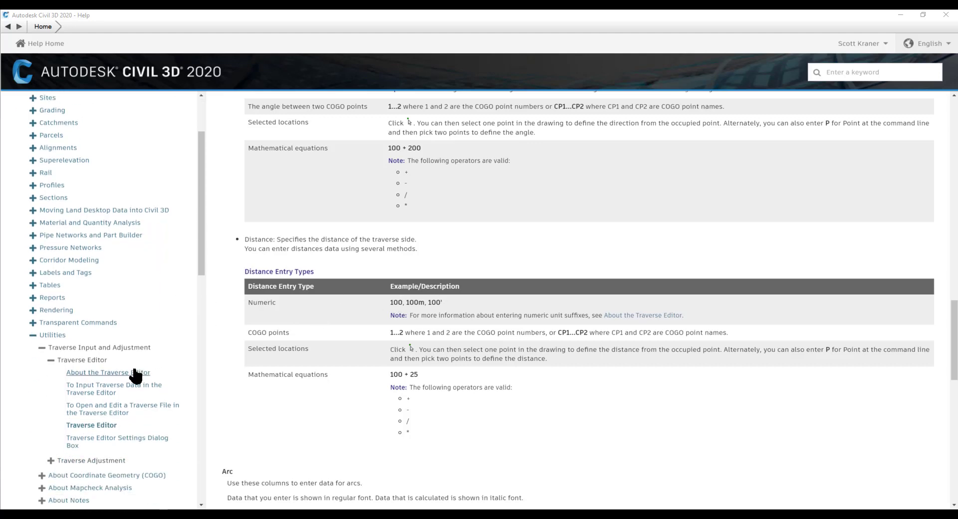
click(133, 374)
scroll(670, 313, down, 2)
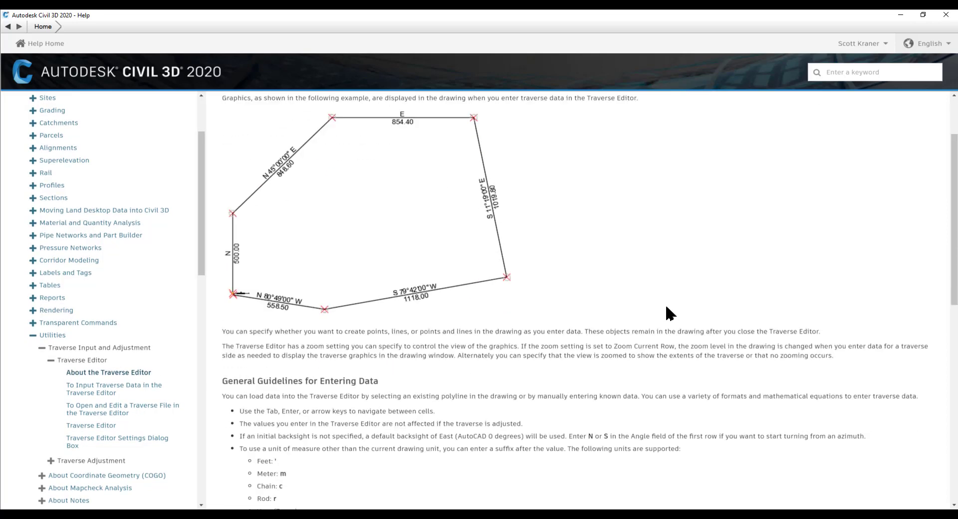
scroll(670, 314, down, 3)
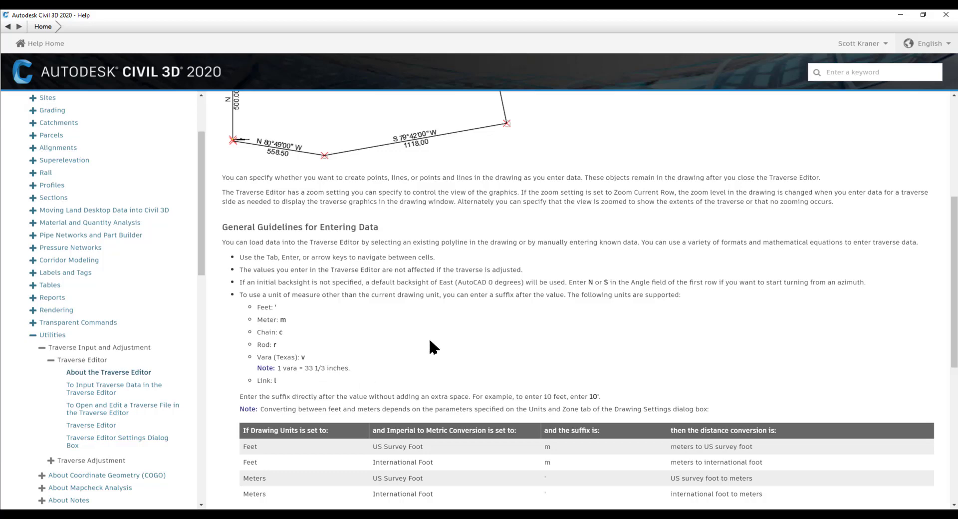
scroll(429, 339, down, 3)
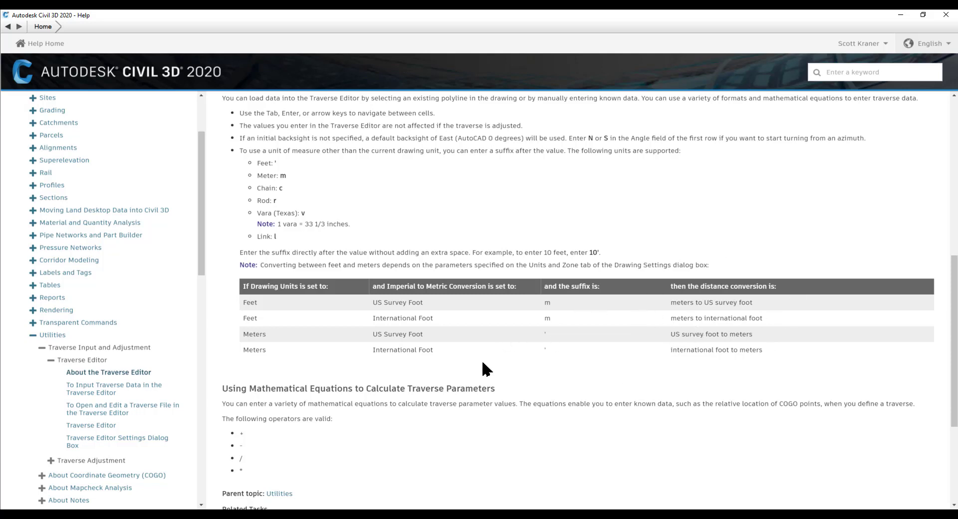
click(945, 14)
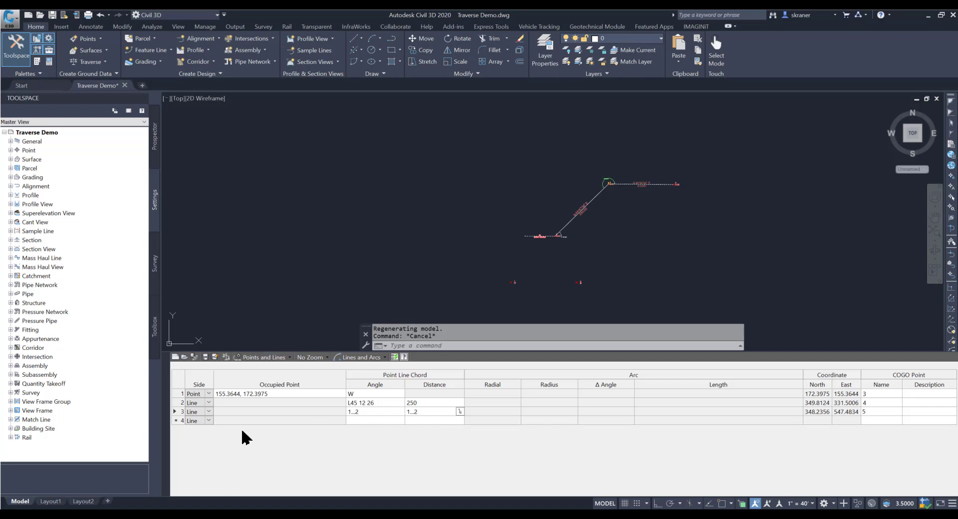
Step: Add a chord arc as side 4 with angle S, distance 125 and radius 100, and set the zoom option to Zoom Current Row
click(208, 422)
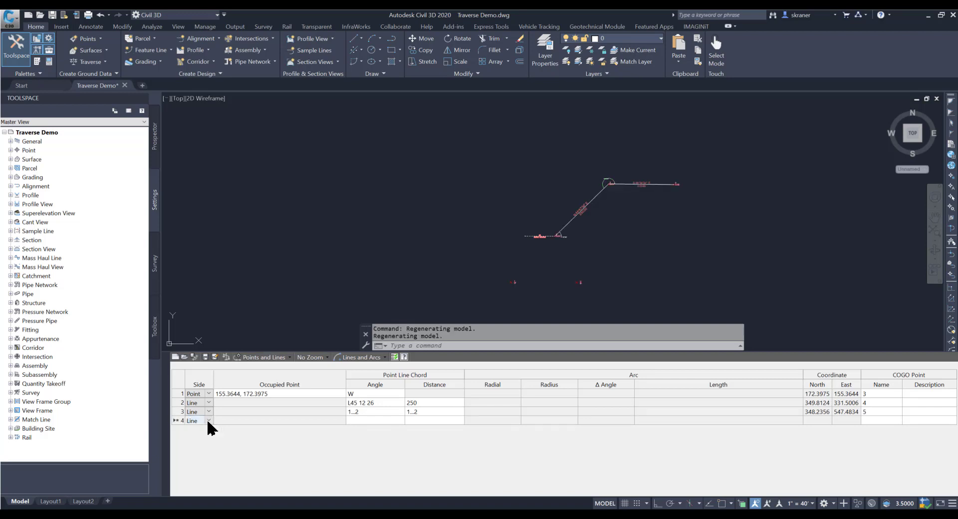
click(205, 447)
click(365, 421)
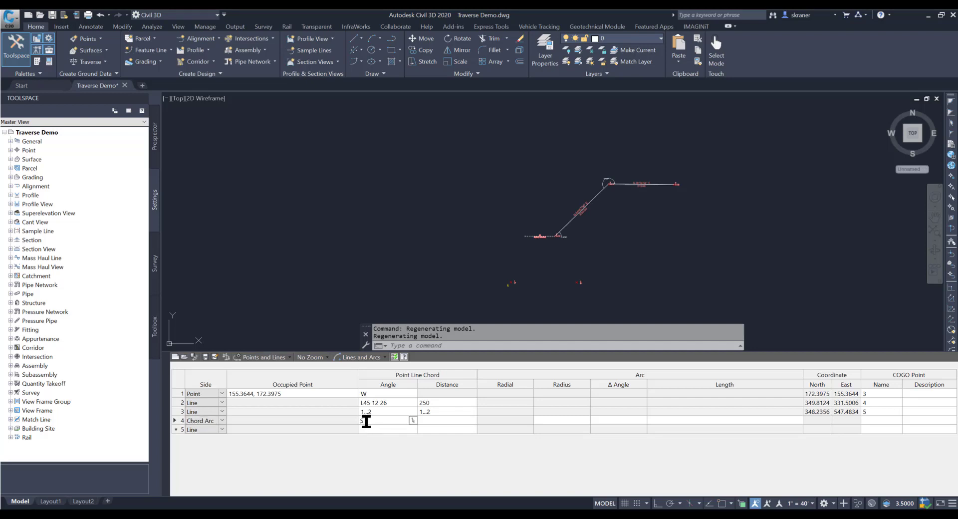
key(Tab)
key(Tab)
key(Tab)
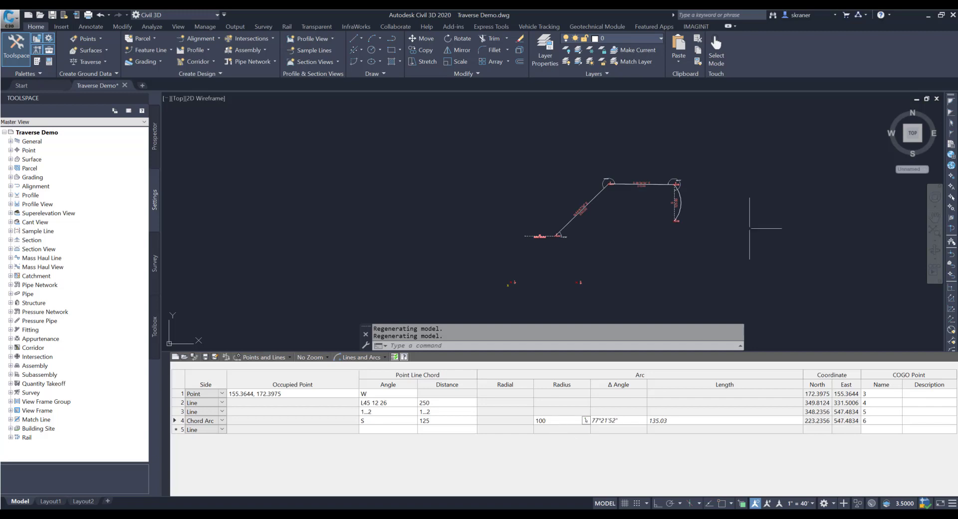
click(327, 357)
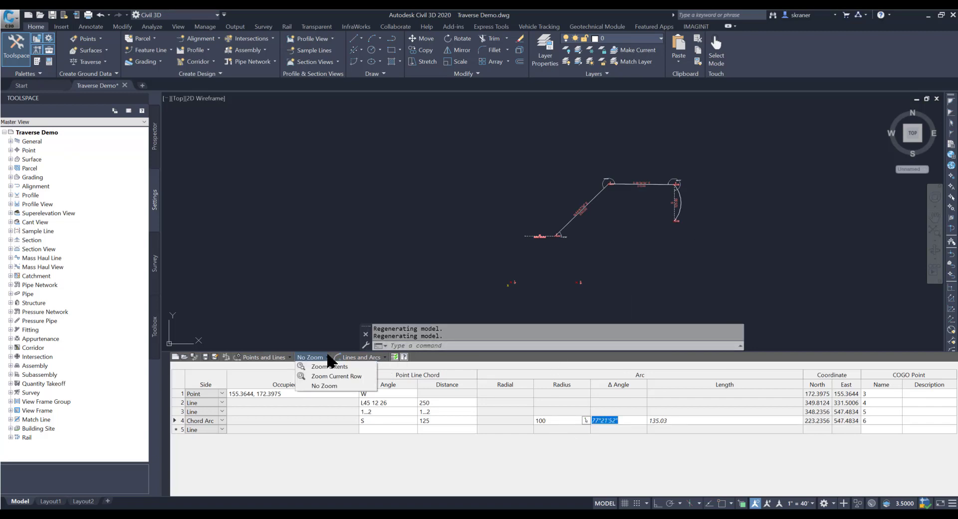
click(333, 376)
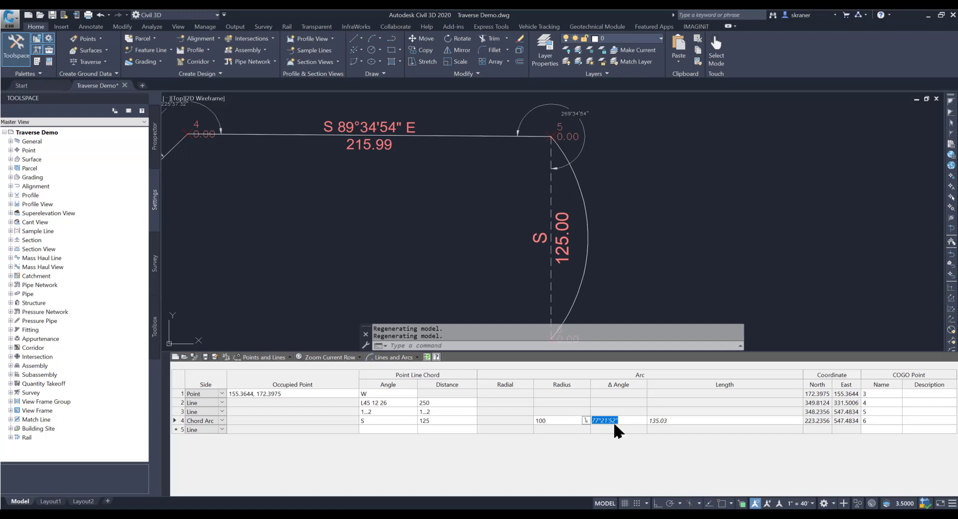
Step: Try an arc length of 140 on the chord arc side and restore its radius to 100
click(680, 421)
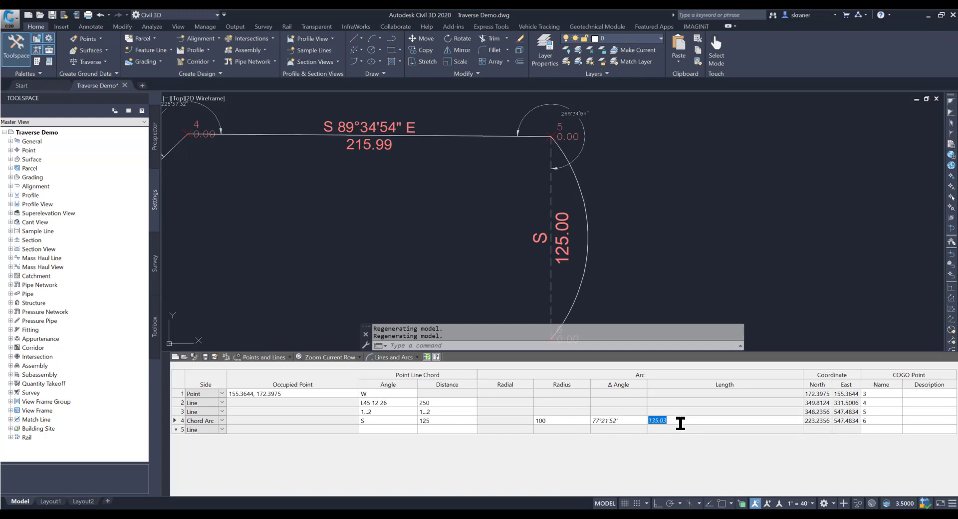
text(140)
key(Tab)
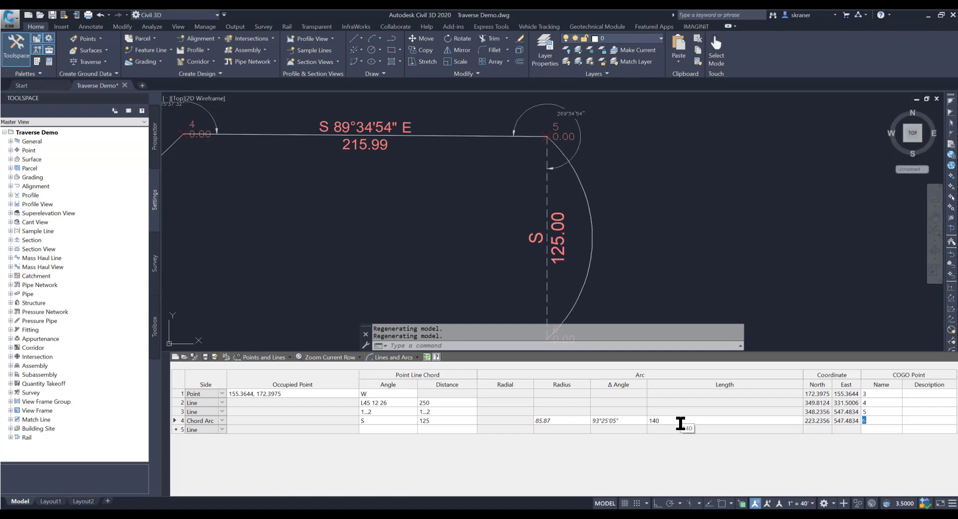
click(566, 419)
text(100)
key(Tab)
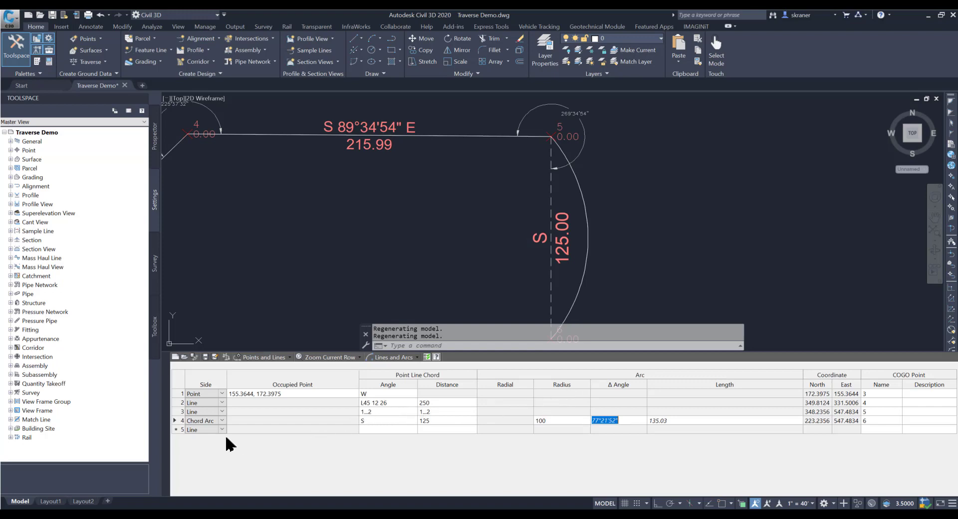
Step: Define line side 5 by picking in the drawing southwest of point 6, about S 68°42' W and 154.38 long
click(382, 430)
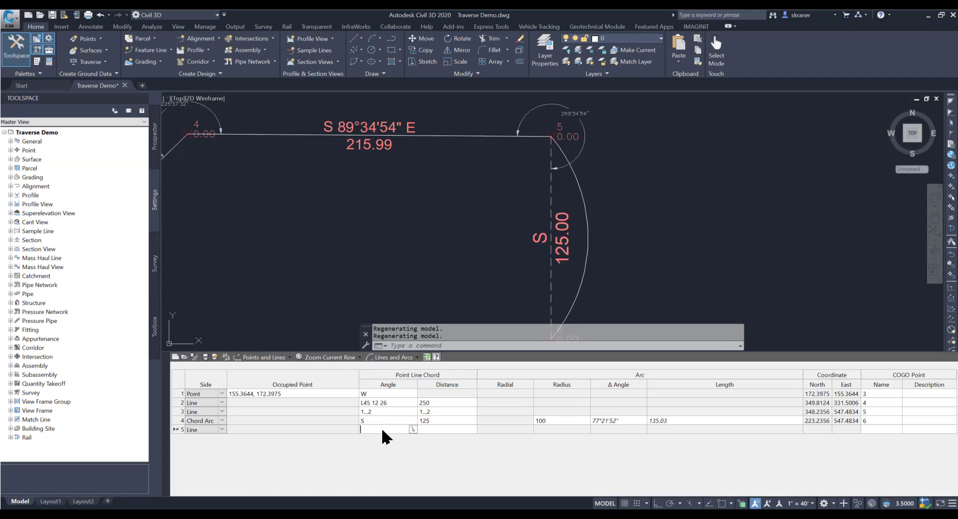
click(412, 428)
scroll(673, 229, down, 4)
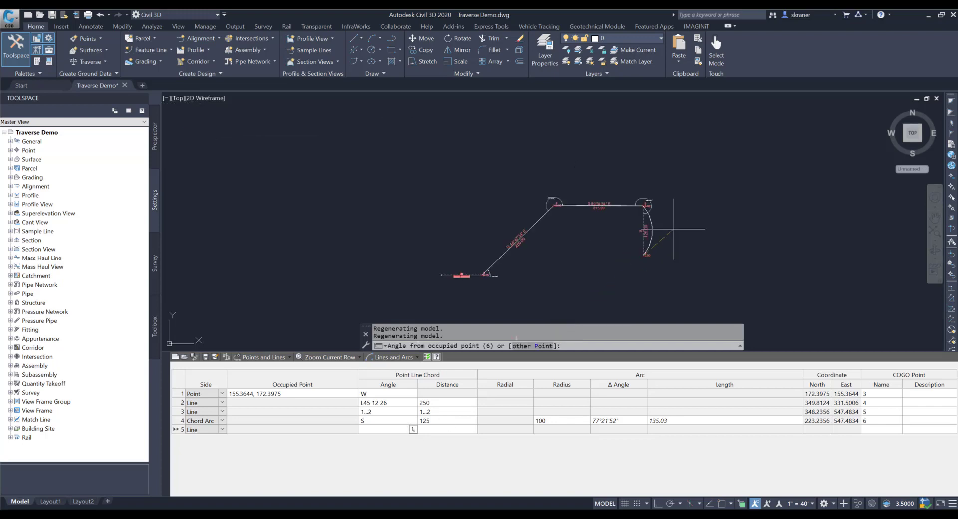
scroll(651, 249, up, 6)
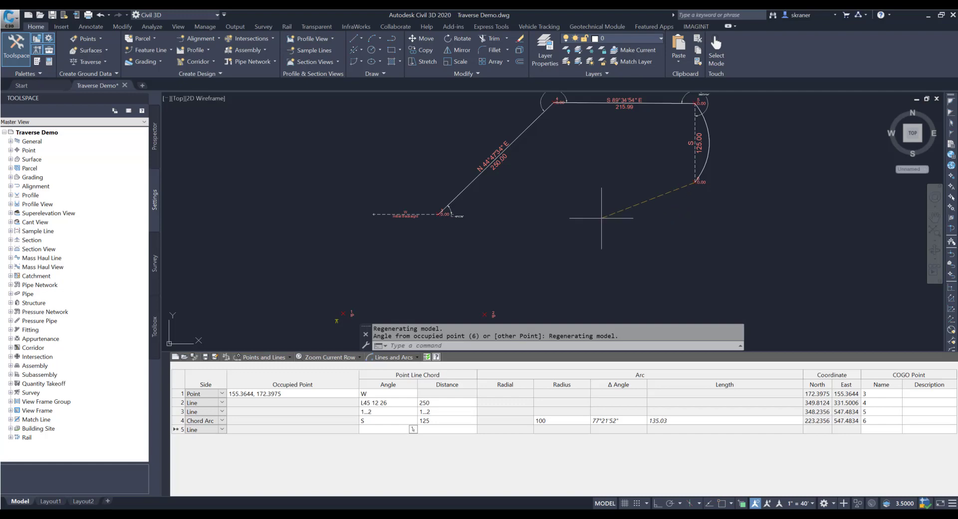
click(601, 218)
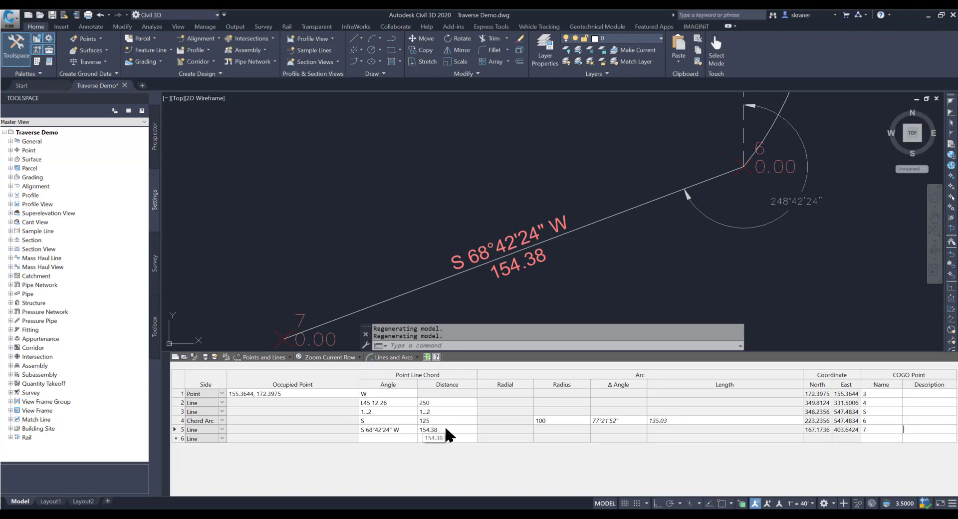
Step: Redefine the distance of side 5 by picking a location nearer to point 6 in the drawing, about 110.13 away
click(463, 429)
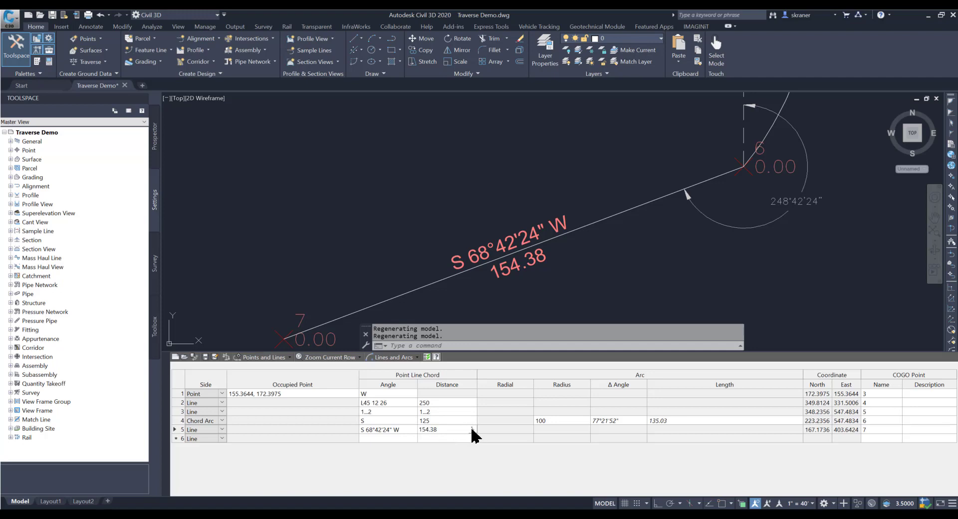
click(472, 429)
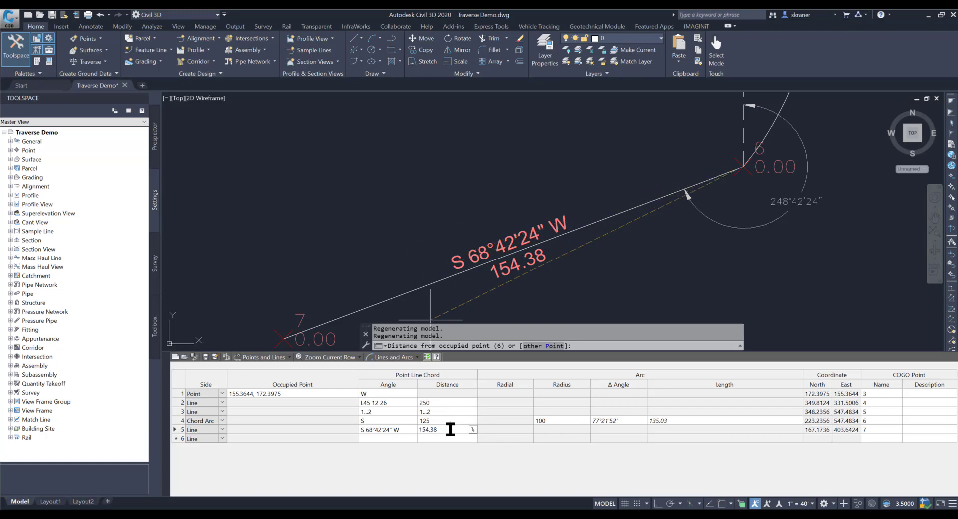
click(399, 238)
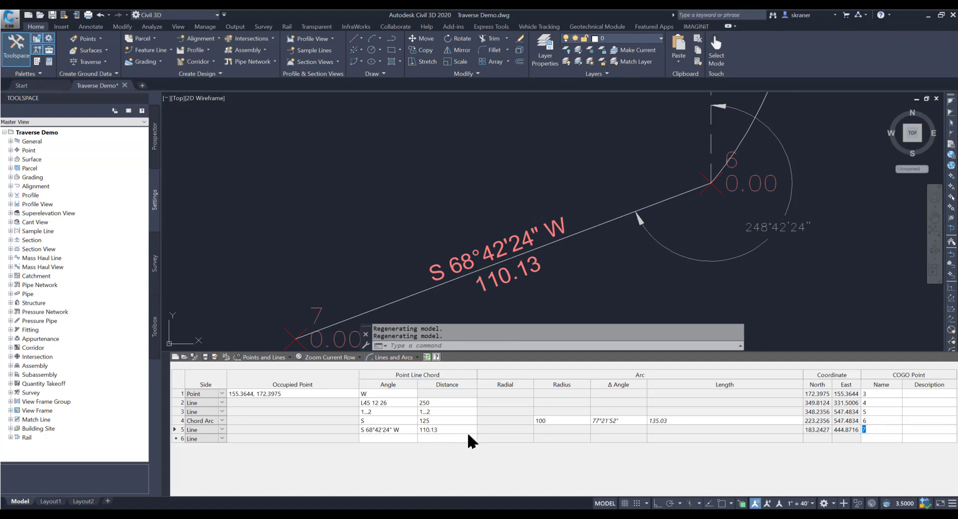
Step: Redefine the angle of side 5 by picking a more southerly direction from point 6 in the drawing, about S 56°37' W
click(407, 429)
click(407, 429)
click(412, 429)
scroll(530, 256, down, 6)
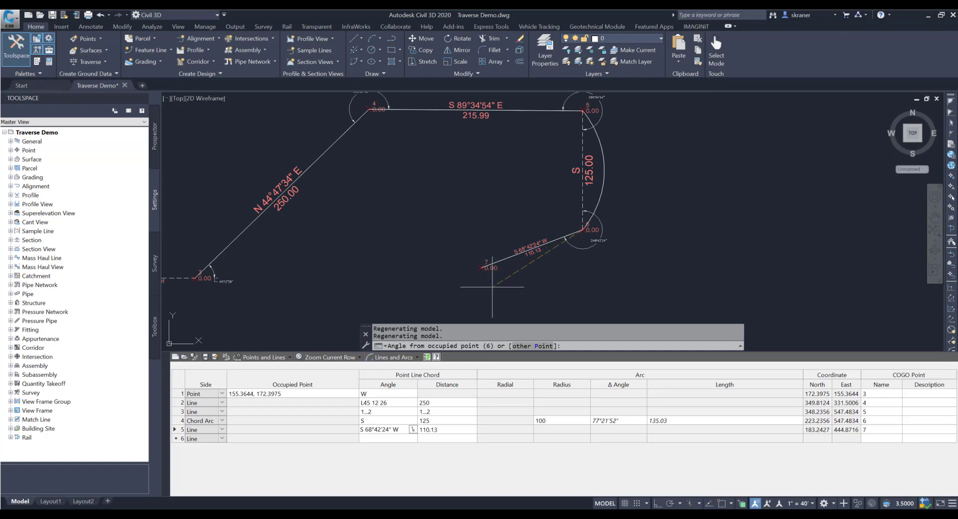
click(492, 287)
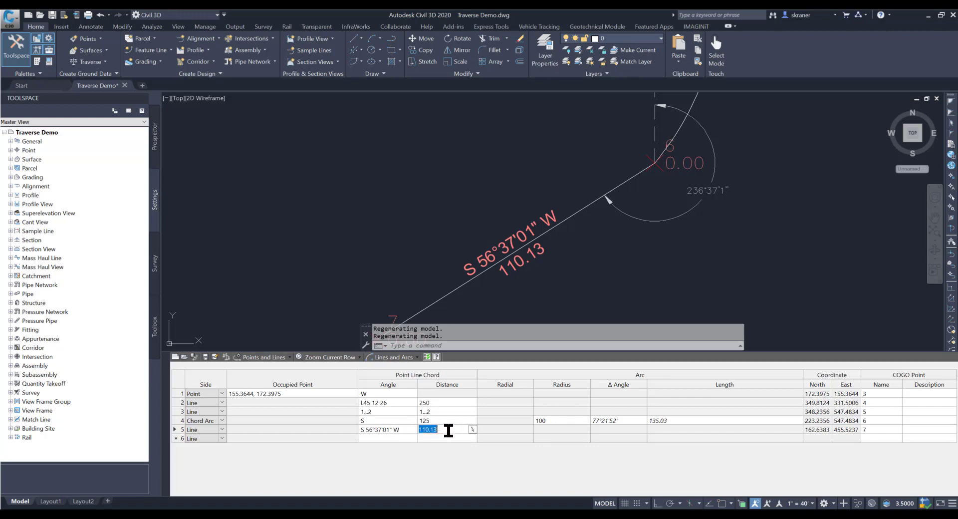
key(Return)
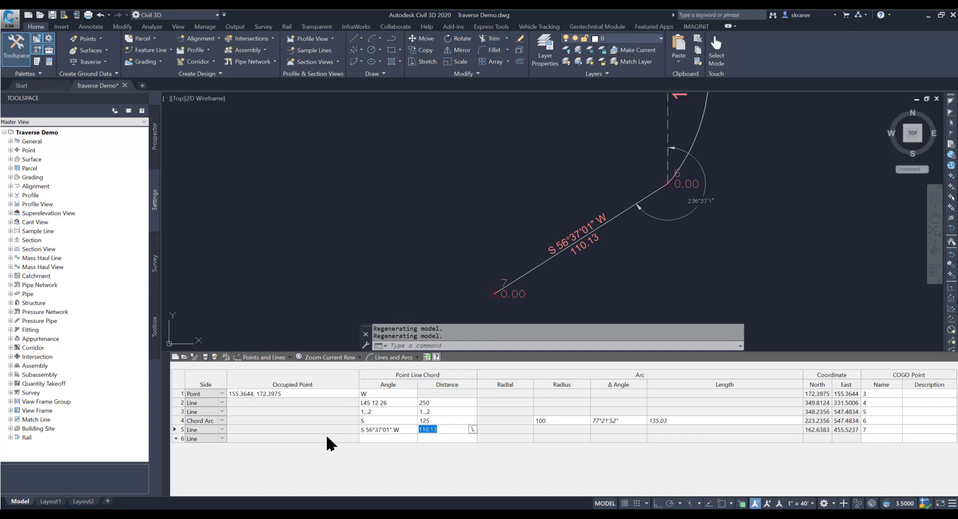
Step: Add a radial arc as side 6 with radial R90, radius 175 and delta angle 35
click(221, 438)
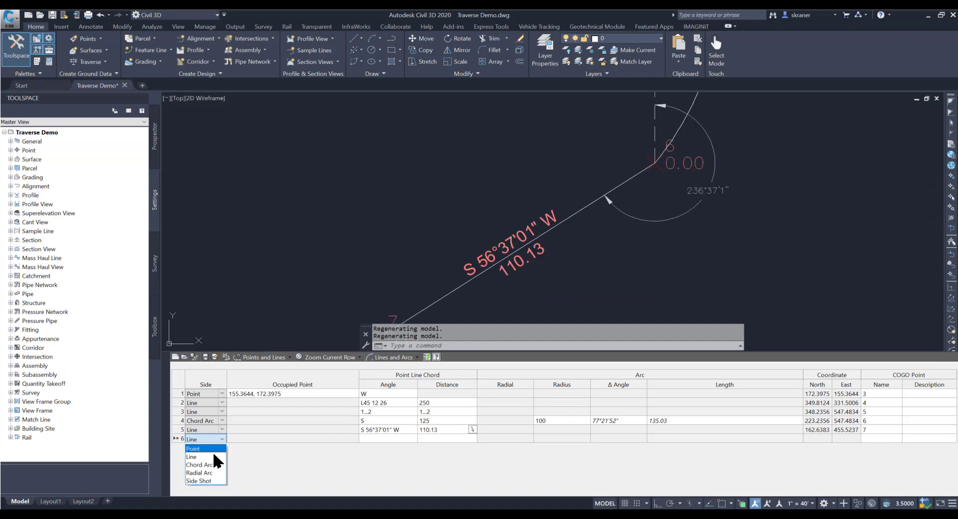
click(209, 473)
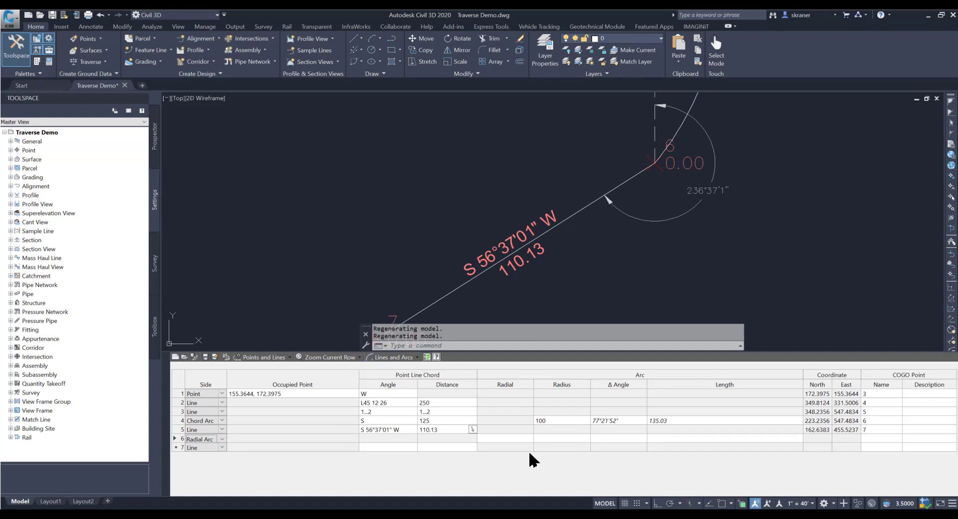
click(497, 439)
key(Tab)
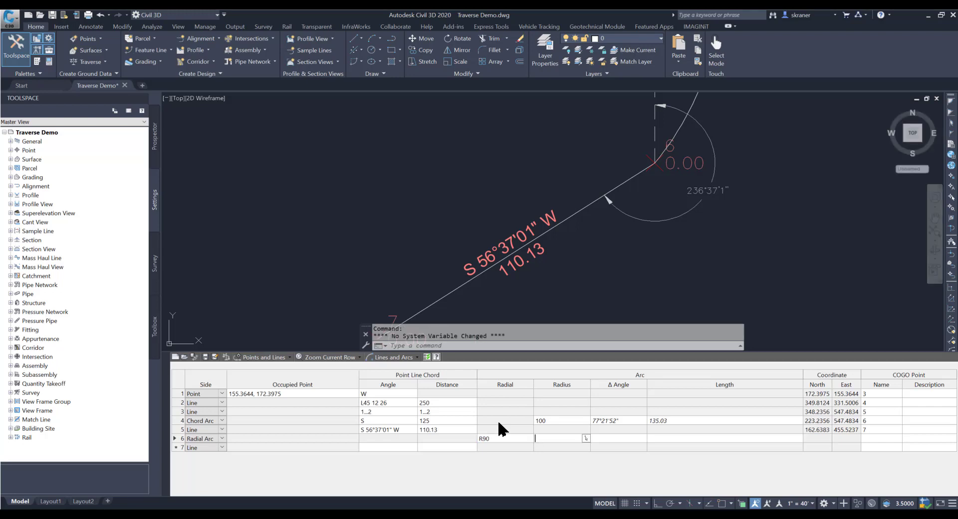
text(175)
key(Tab)
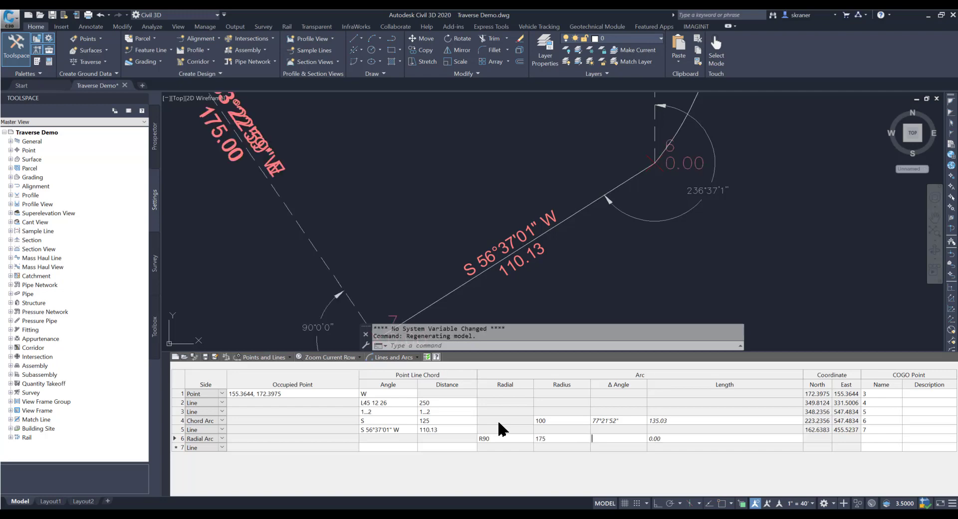
text(35)
key(Tab)
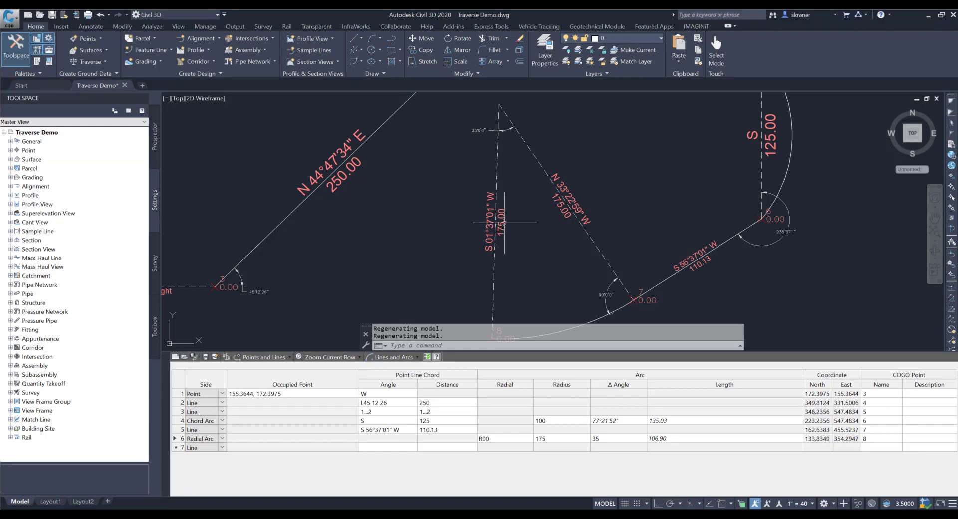
Step: Add a radial arc as side 7 with radial 0, radius 115 and delta angle 25
click(222, 448)
click(213, 485)
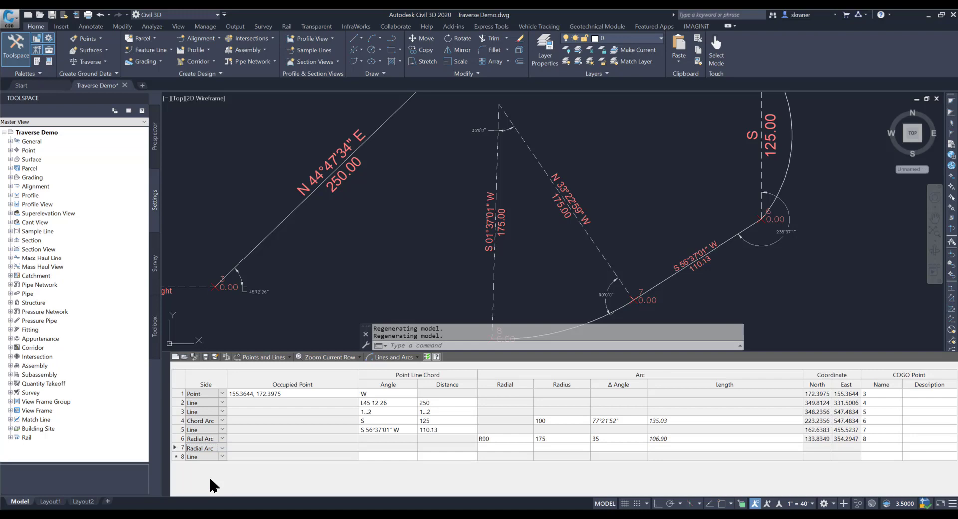
click(487, 448)
text(0)
key(Tab)
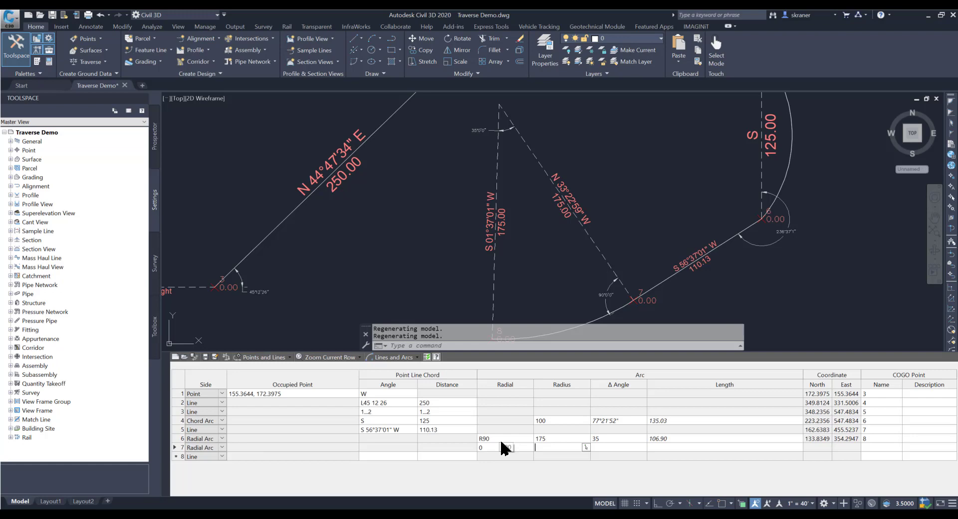
text(115)
key(Tab)
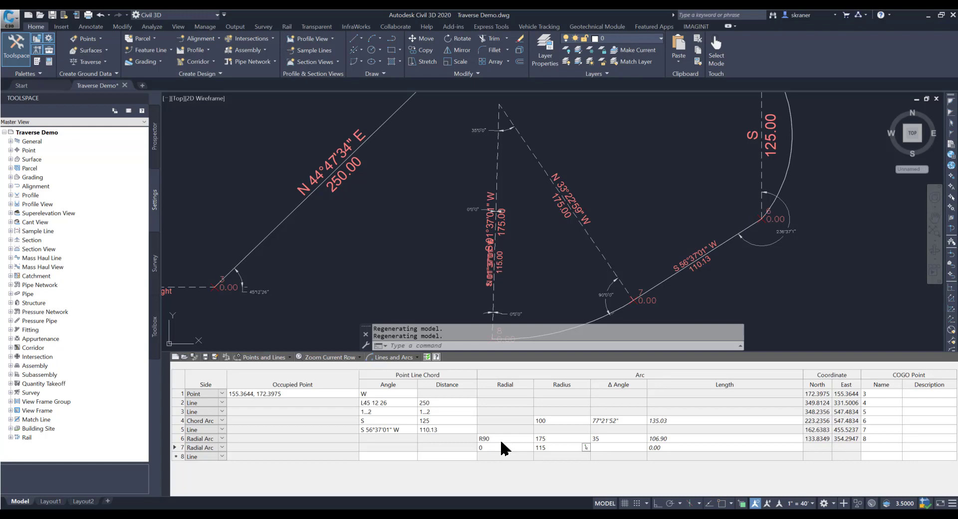
text(25)
key(Tab)
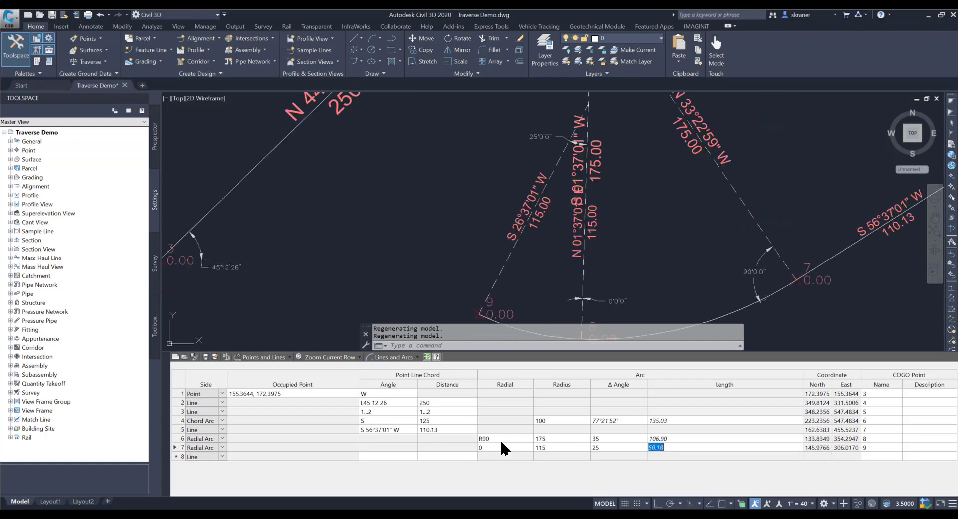
scroll(620, 233, down, 4)
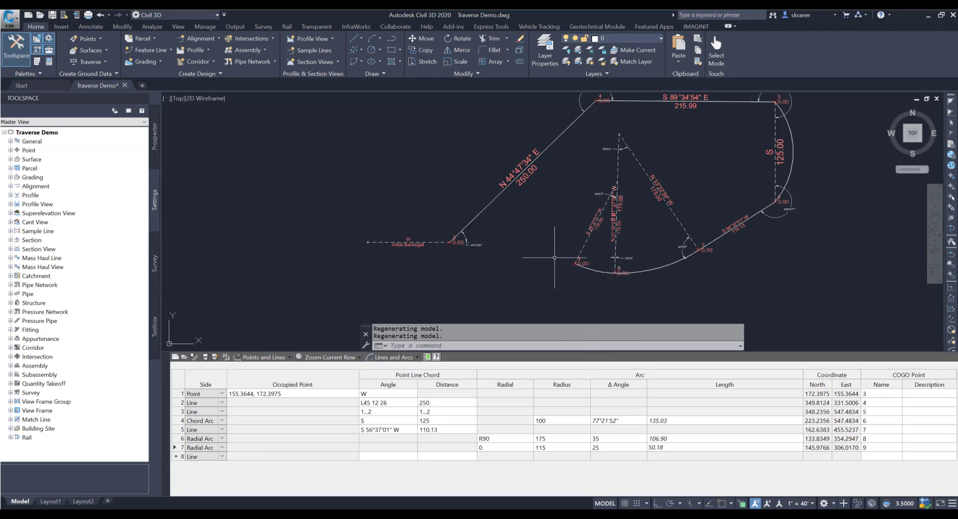
Step: Add a radial arc as side 8 with radial 180, radius 150 and delta angle -35
click(222, 456)
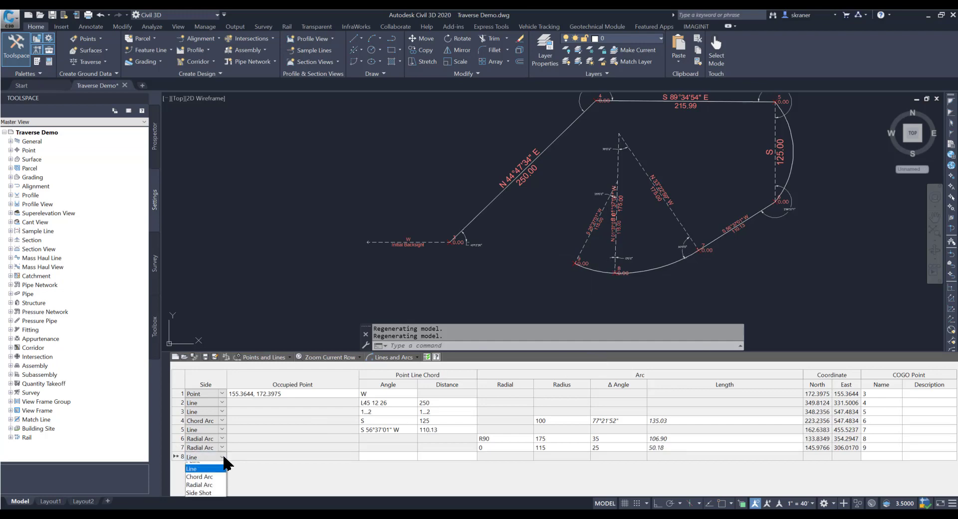
click(205, 485)
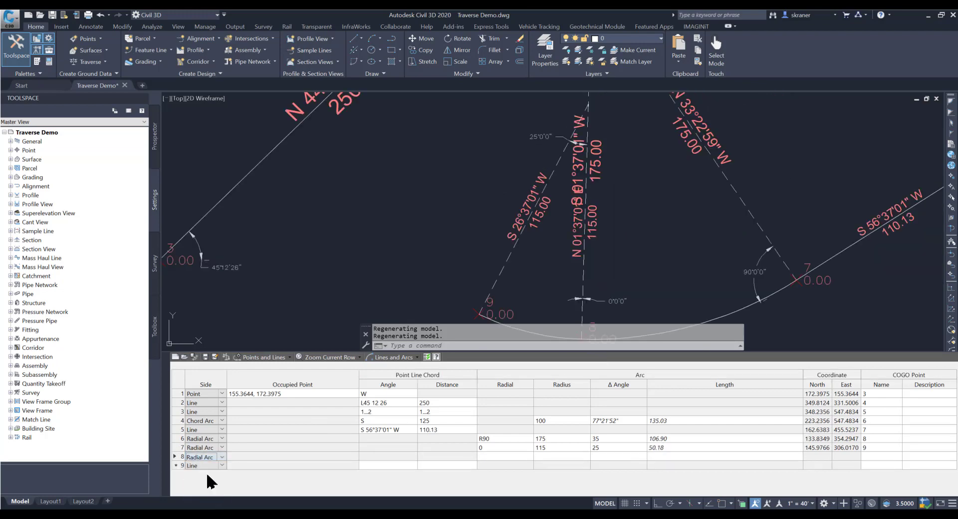
click(484, 457)
text(100)
key(Tab)
text(150)
key(Tab)
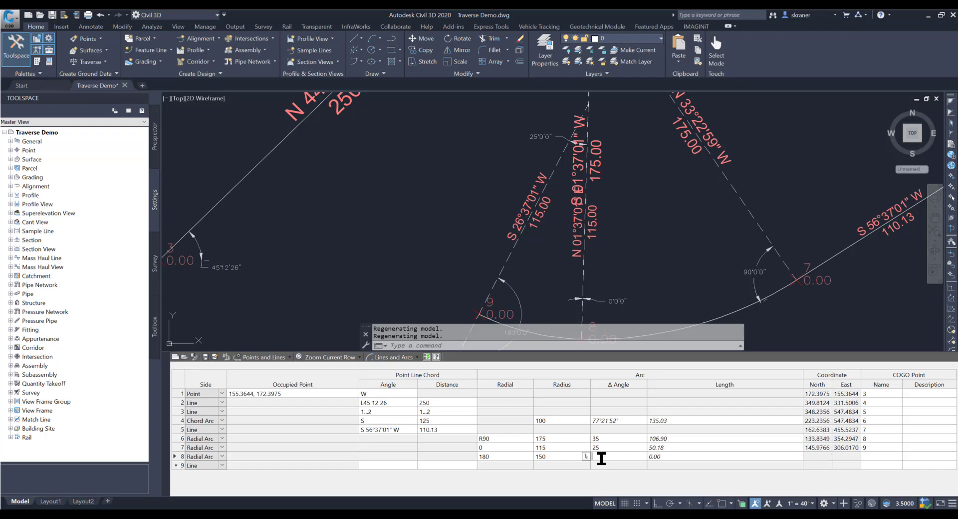
text(-35)
key(Tab)
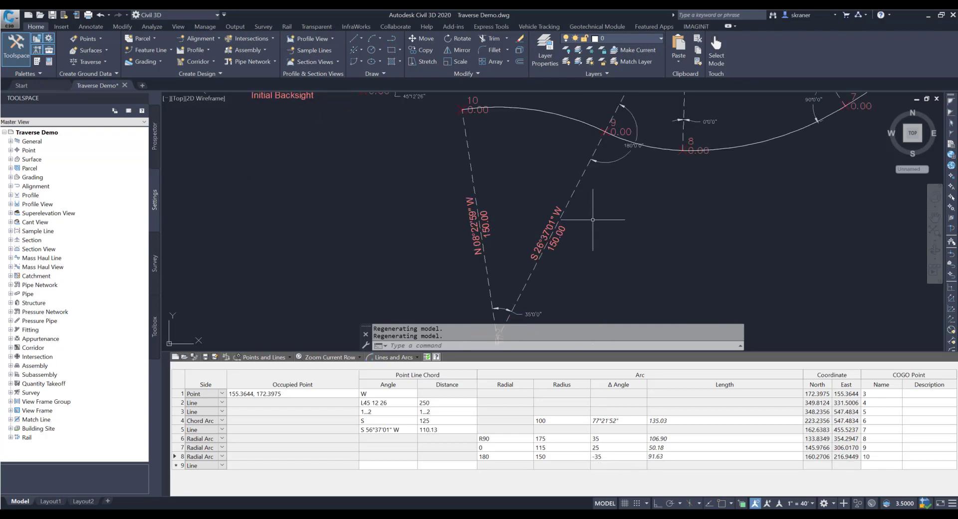
scroll(583, 227, down, 3)
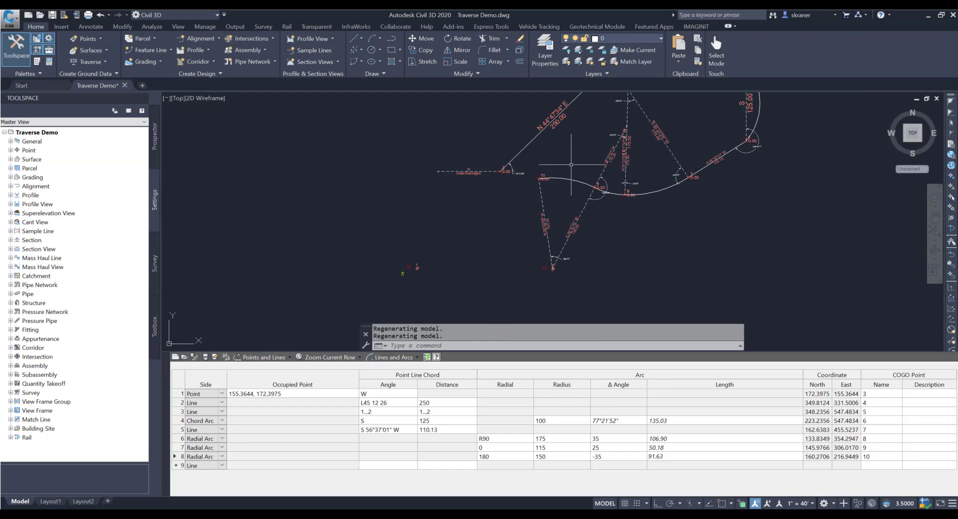
middle_drag(570, 164, 544, 233)
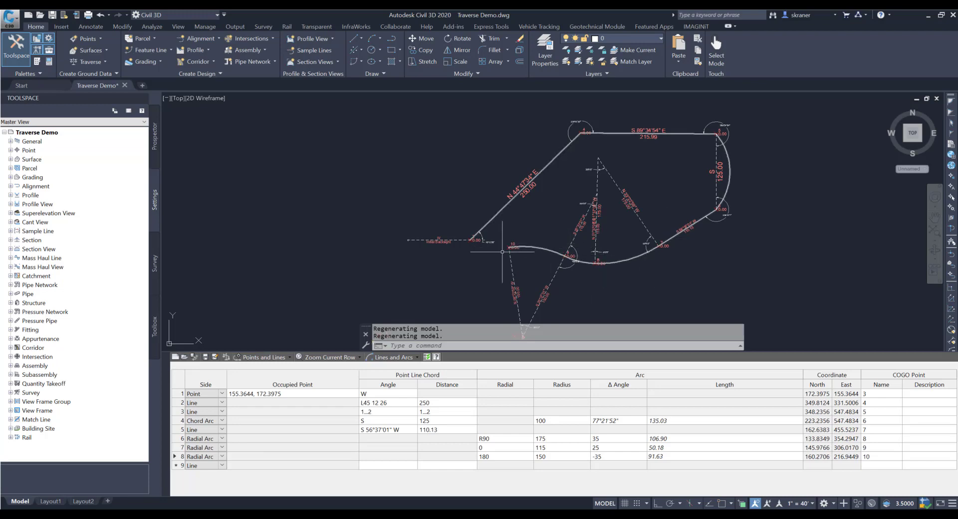
scroll(451, 265, down, 2)
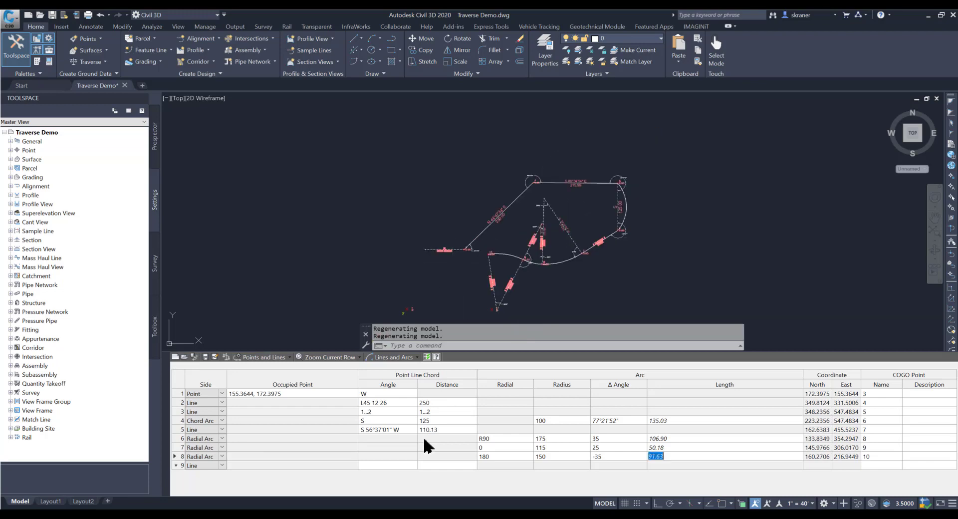
Step: Define line side 9 by picking southwest of point 10, about S 61°49' W and 66.89 long, and override its distance with 25m
click(397, 465)
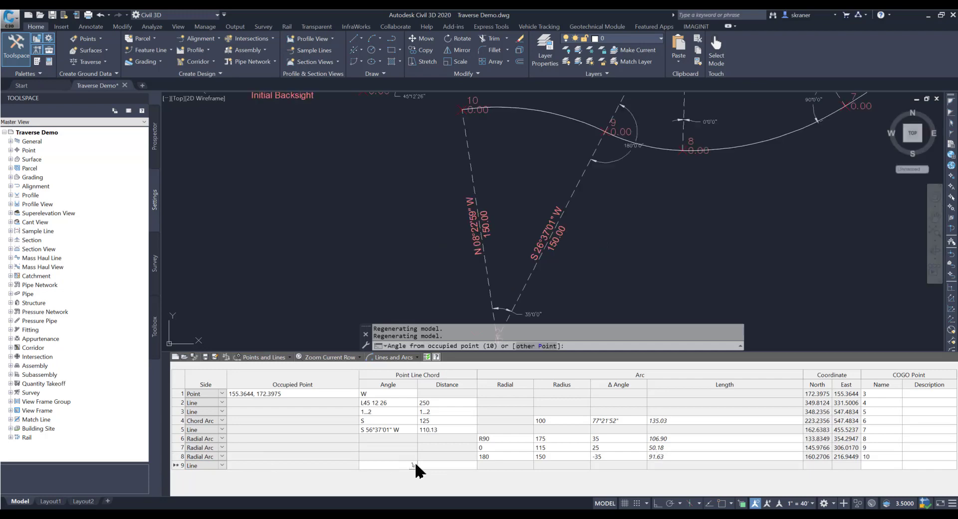
scroll(623, 164, down, 3)
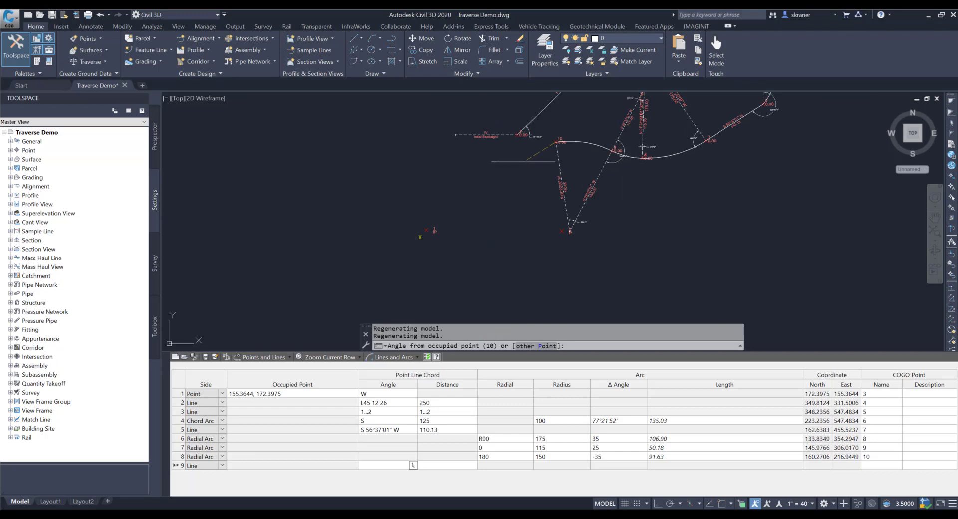
click(519, 161)
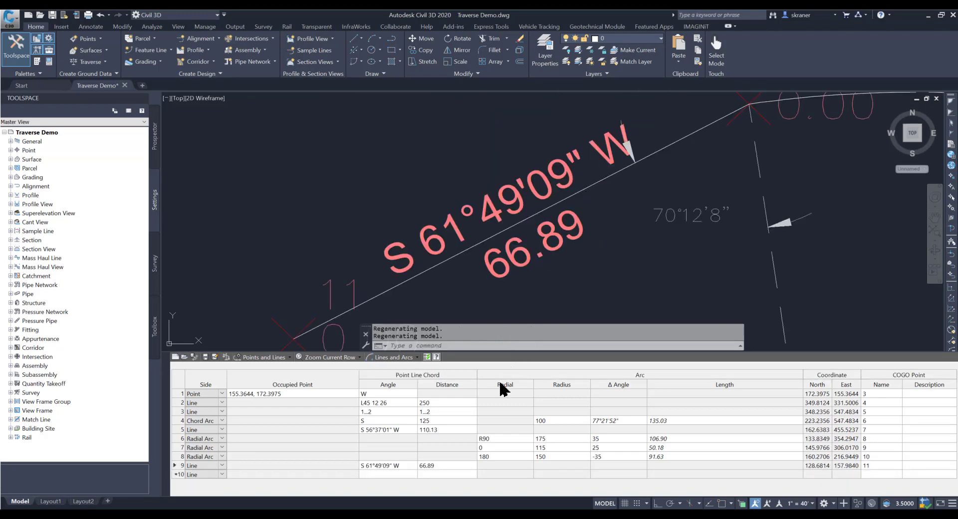
click(442, 466)
key(Tab)
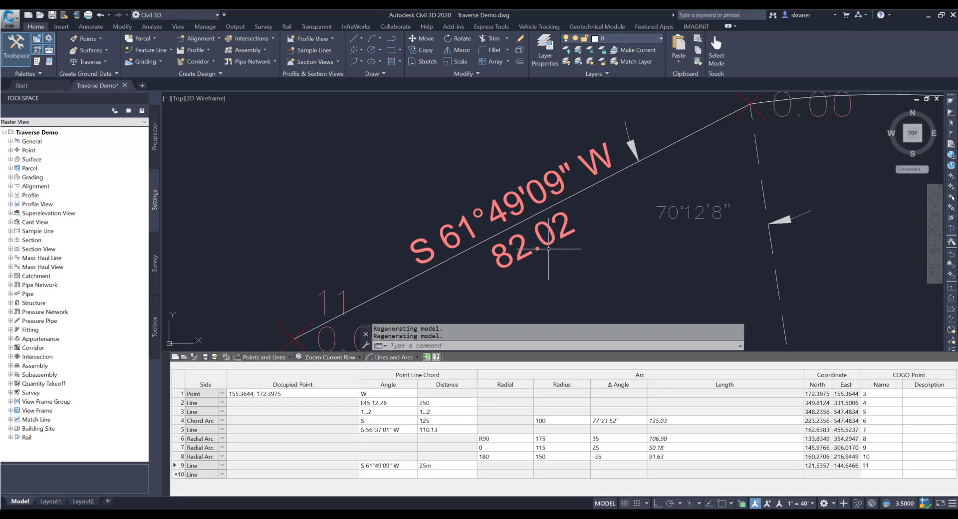
scroll(548, 249, down, 4)
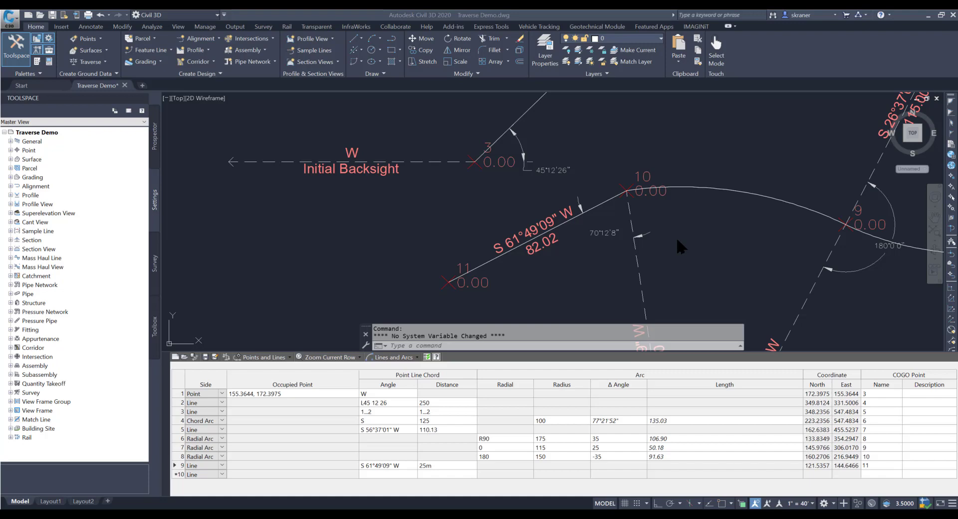
Step: Delete the line row of side 9 from the traverse
click(178, 461)
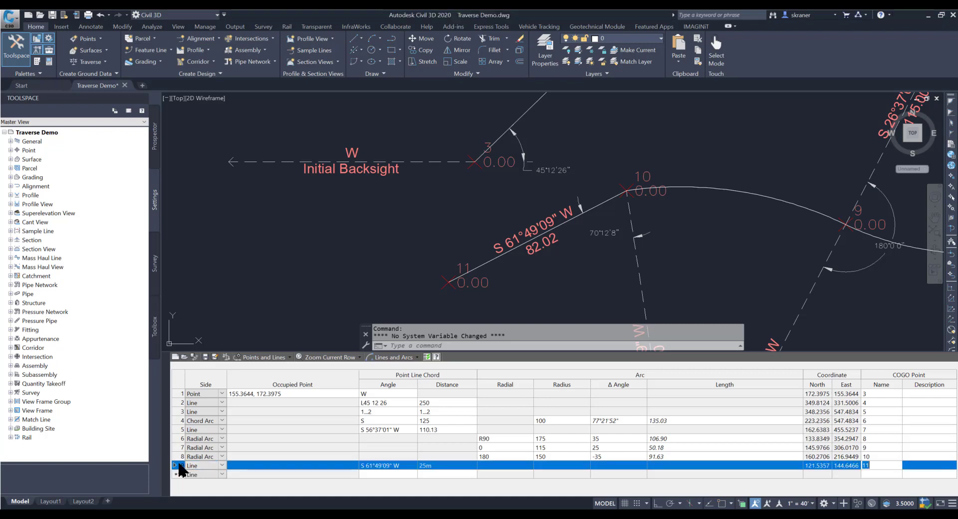
right_click(248, 468)
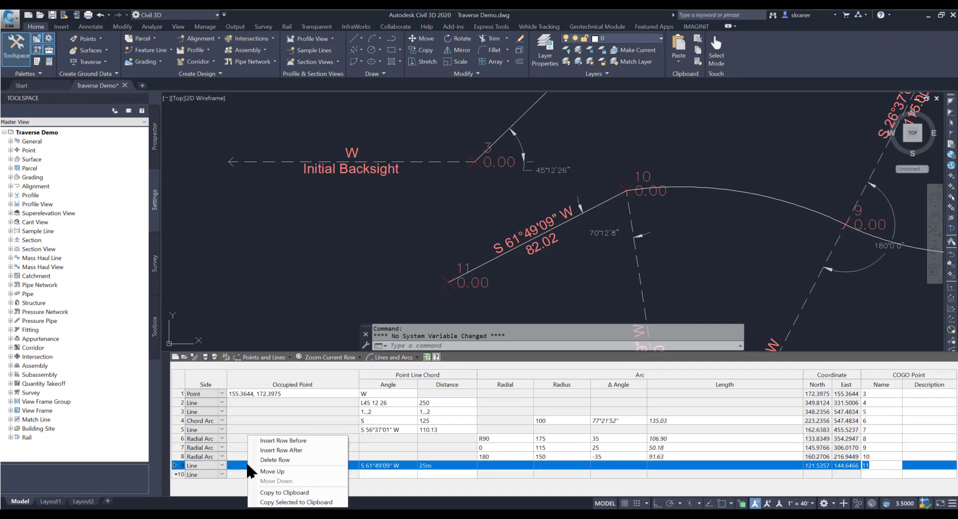
click(282, 460)
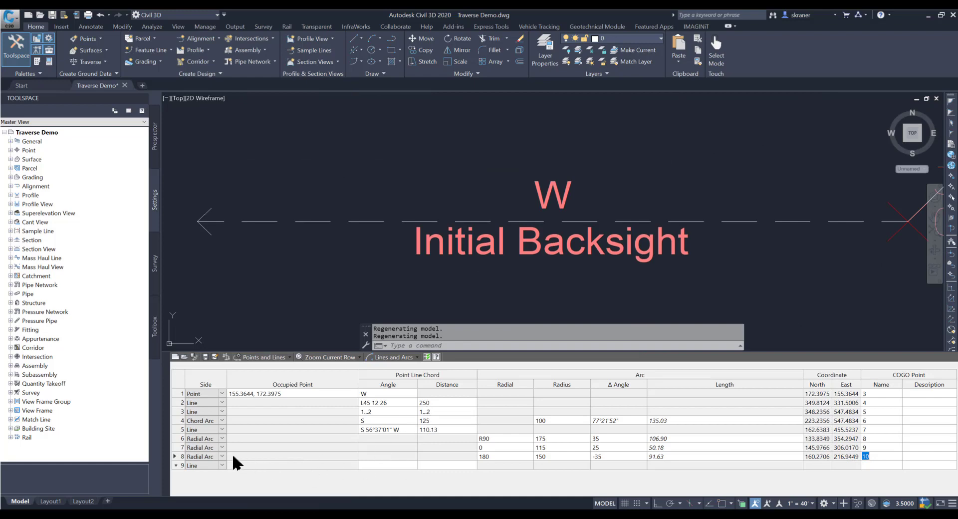
Step: Define line side 9 from point 10 by picking the start at point 3 with object snap on, about N 78°52' W and 62.76 long
click(409, 466)
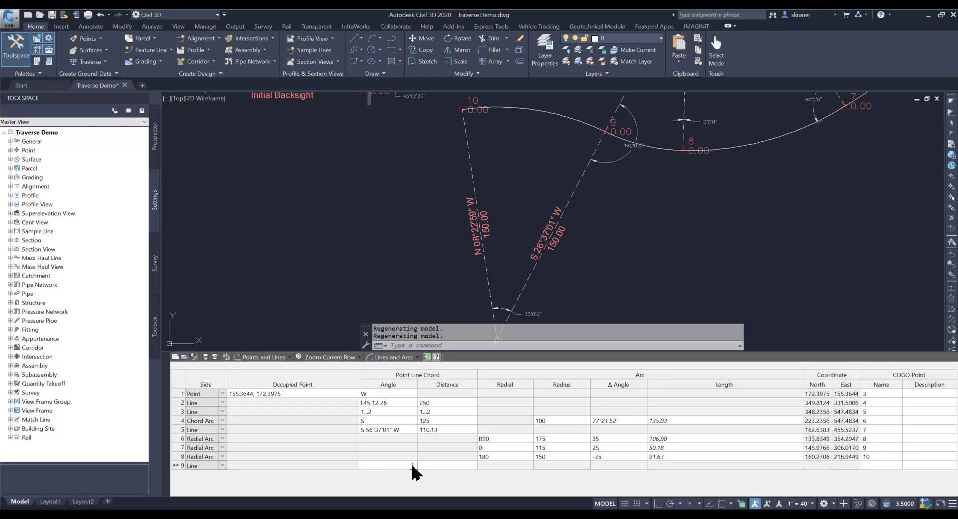
click(413, 465)
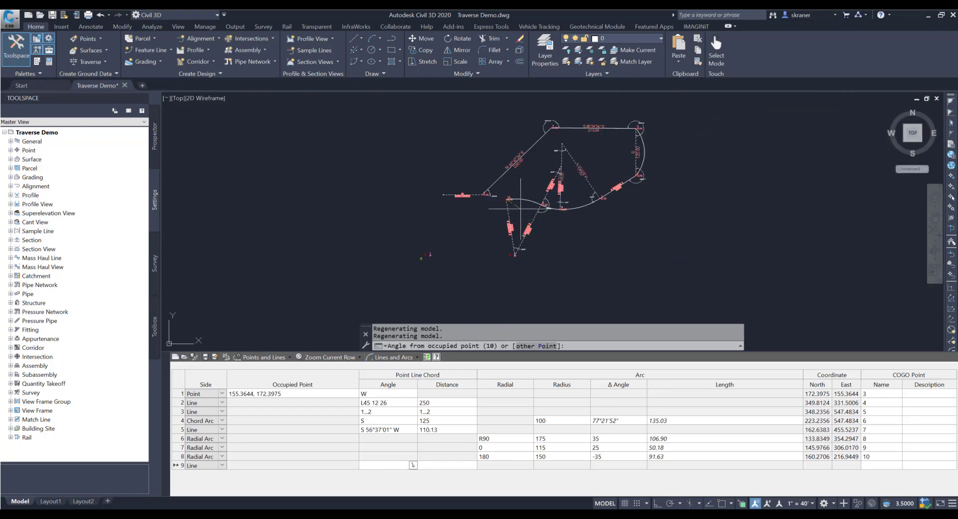
scroll(519, 207, up, 4)
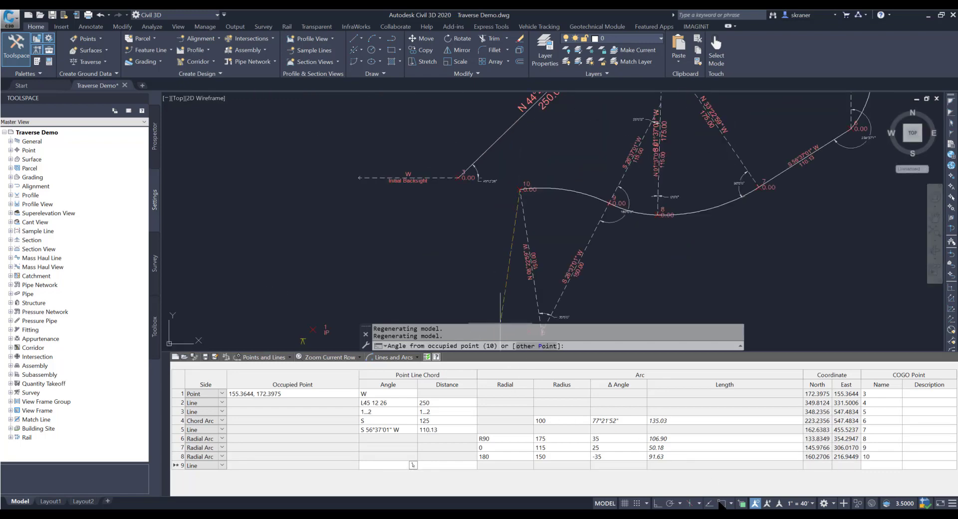
click(720, 503)
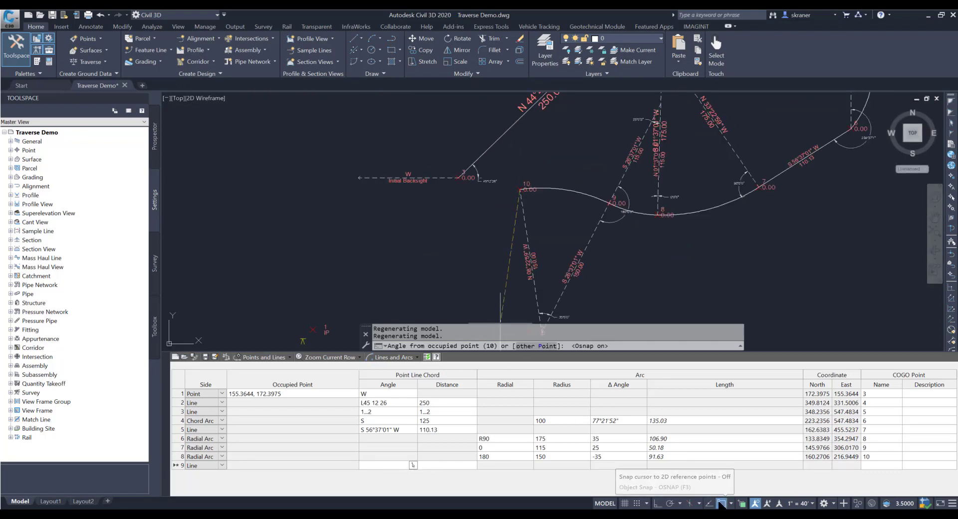
click(479, 161)
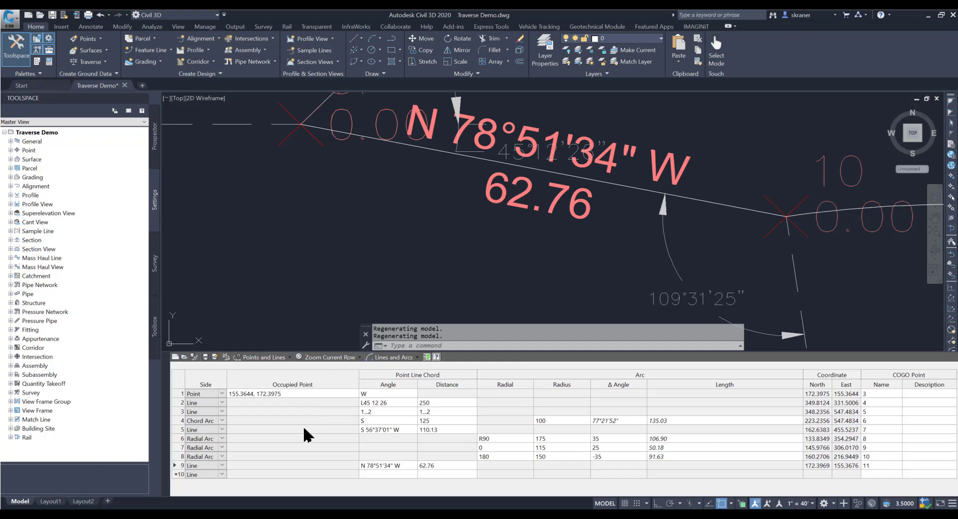
right_click(273, 428)
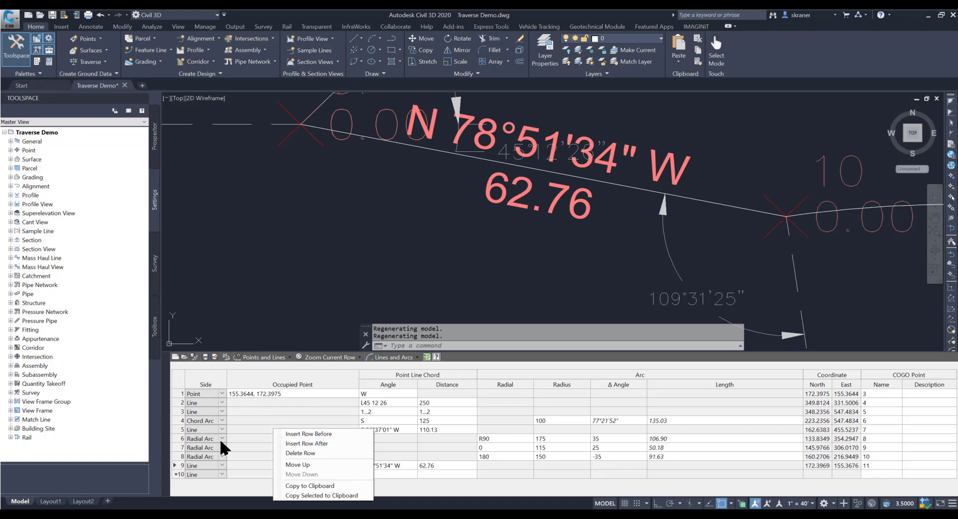
click(291, 289)
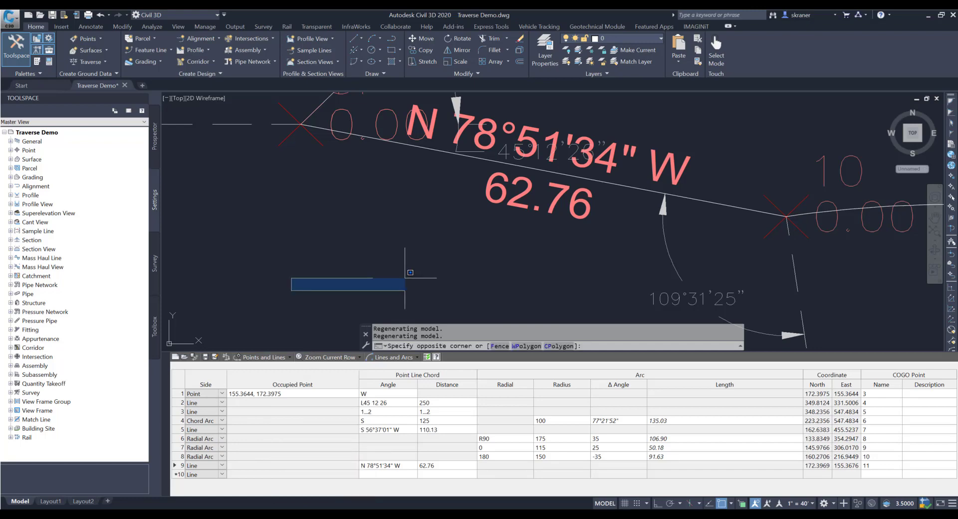
key(Escape)
scroll(494, 270, down, 4)
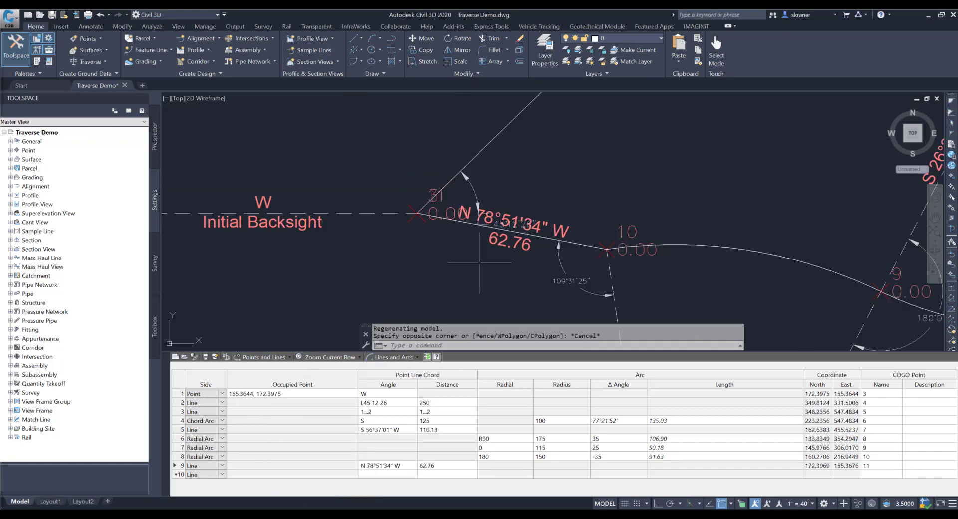
scroll(478, 262, down, 5)
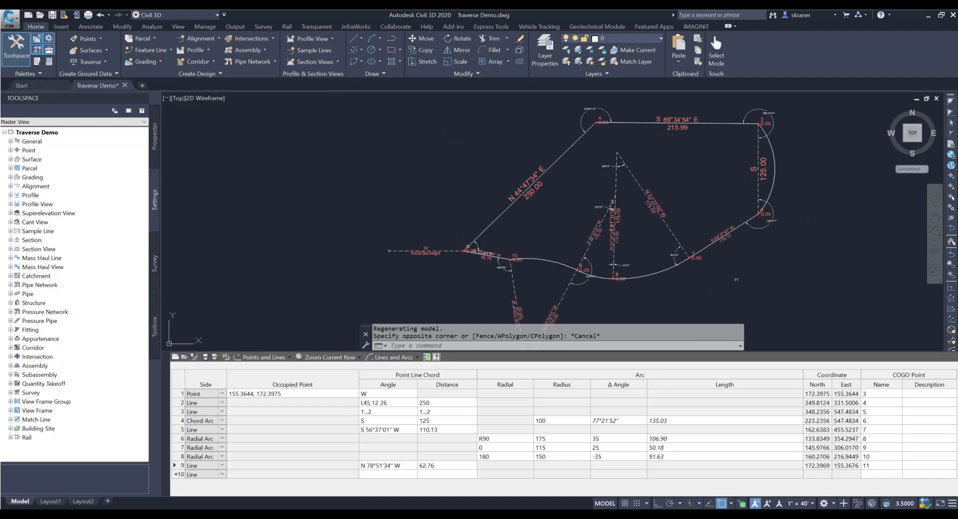
Step: Save the traverse as Complete in the Traverses folder and close the Traverse Editor
click(205, 357)
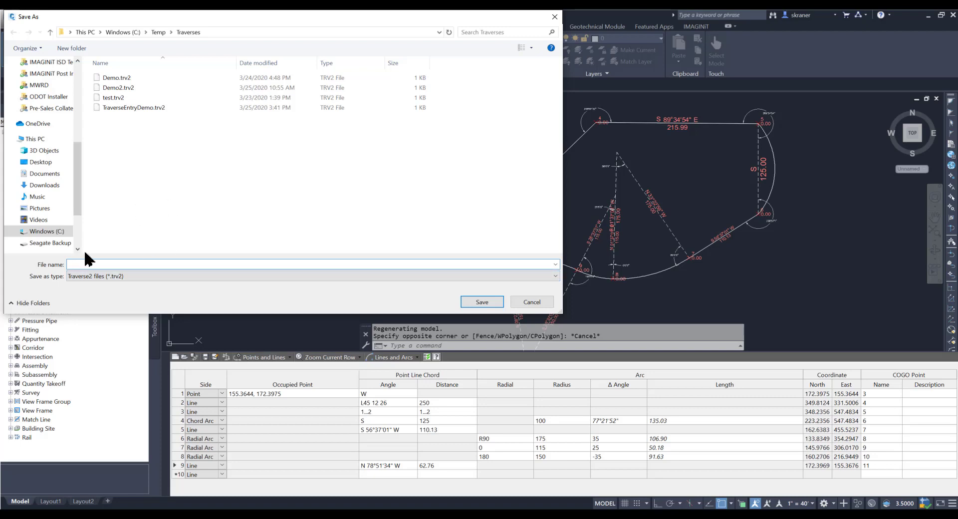
text(Complete)
click(481, 302)
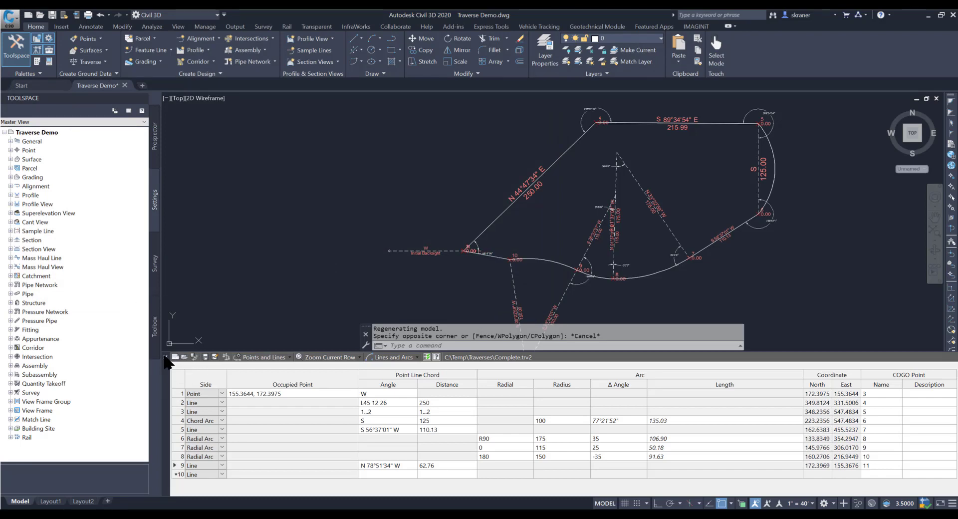
click(165, 357)
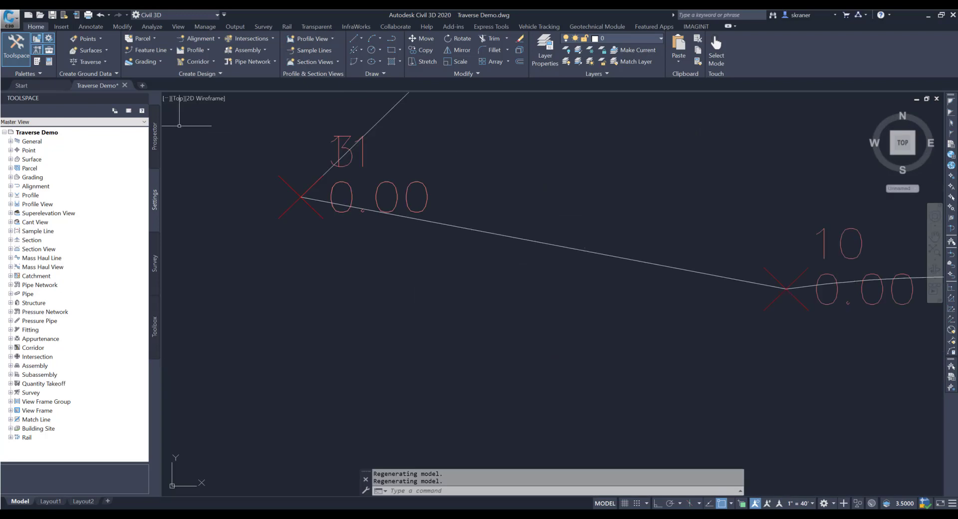
Step: Create a new drawing and open the Traverse Editor in it
click(29, 15)
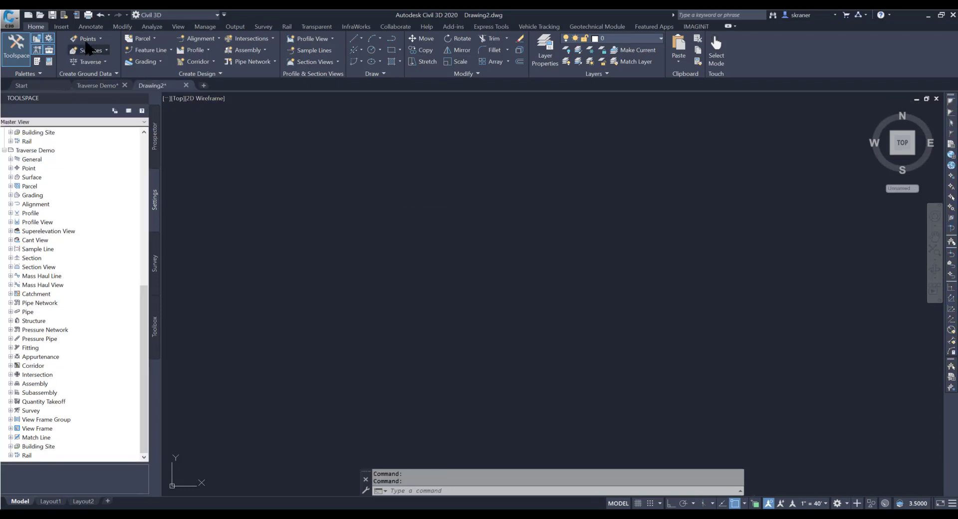
click(106, 62)
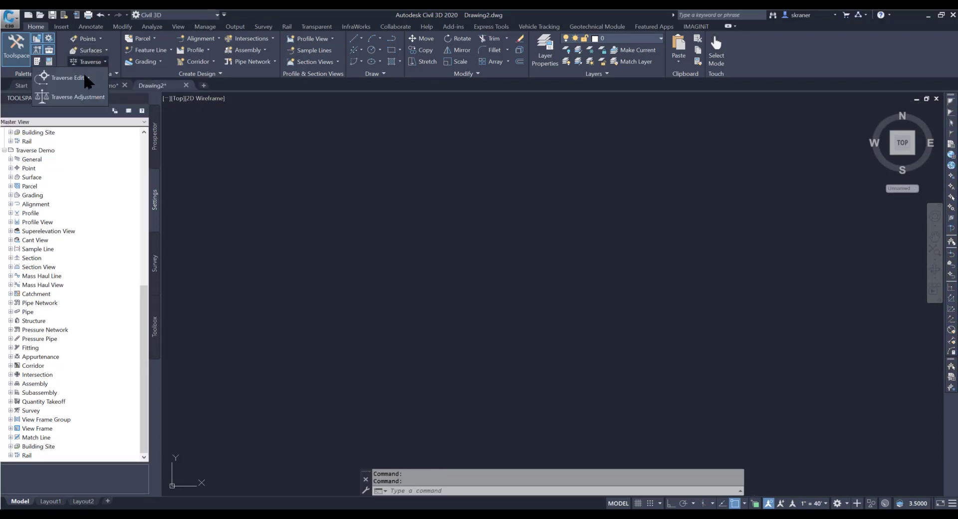
click(82, 73)
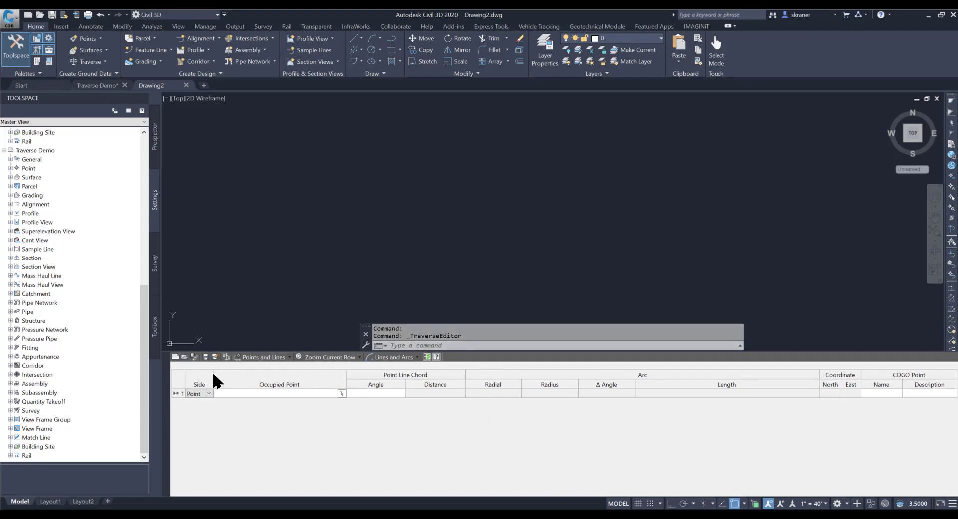
Step: Load Complete.trv2 into the Traverse Editor and set its zoom mode to Zoom Extents
click(185, 357)
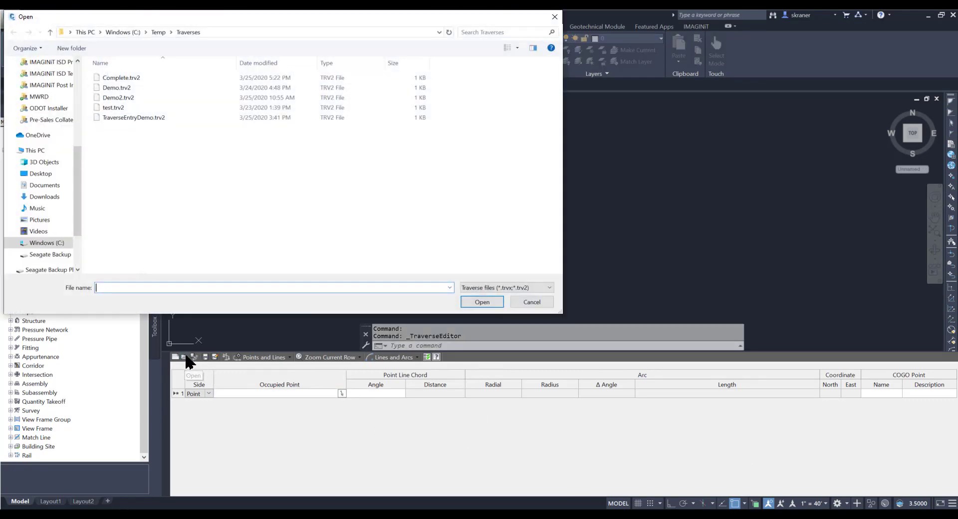
click(119, 78)
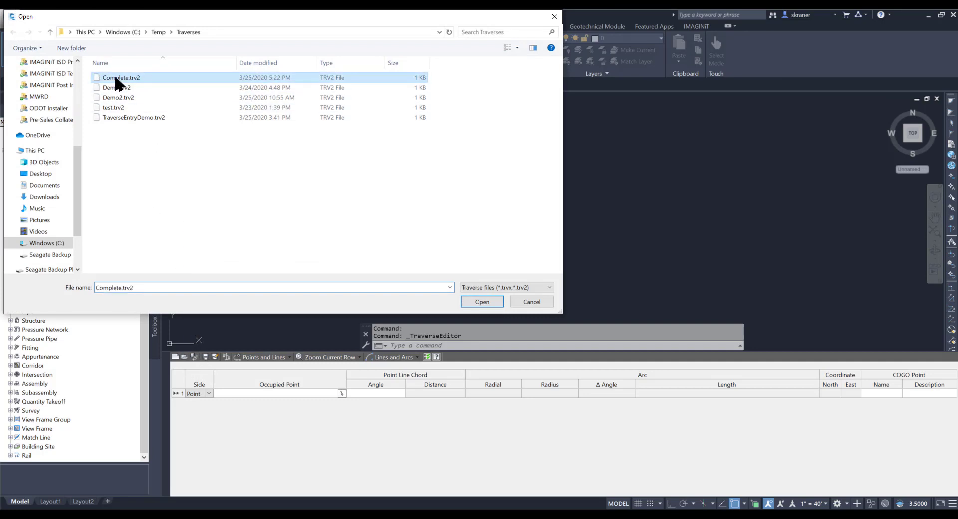
click(469, 302)
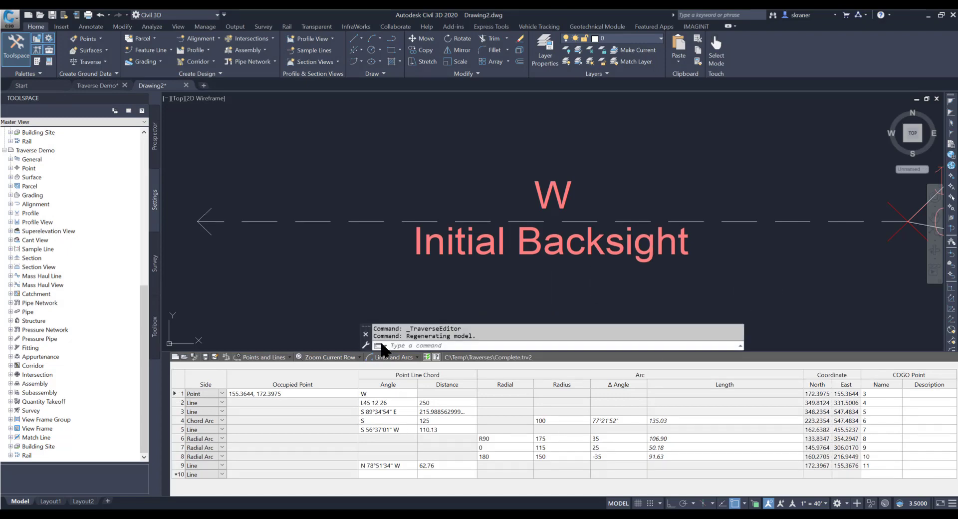
click(359, 357)
click(330, 366)
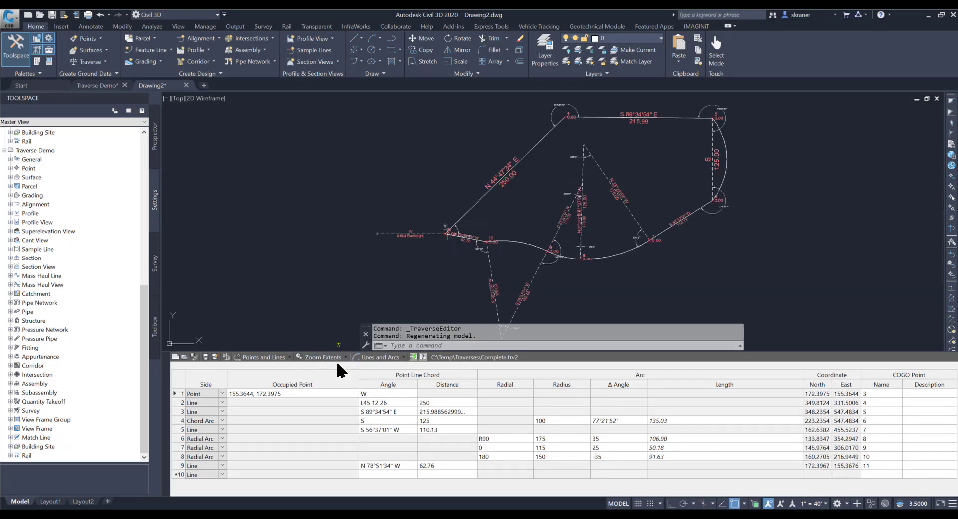